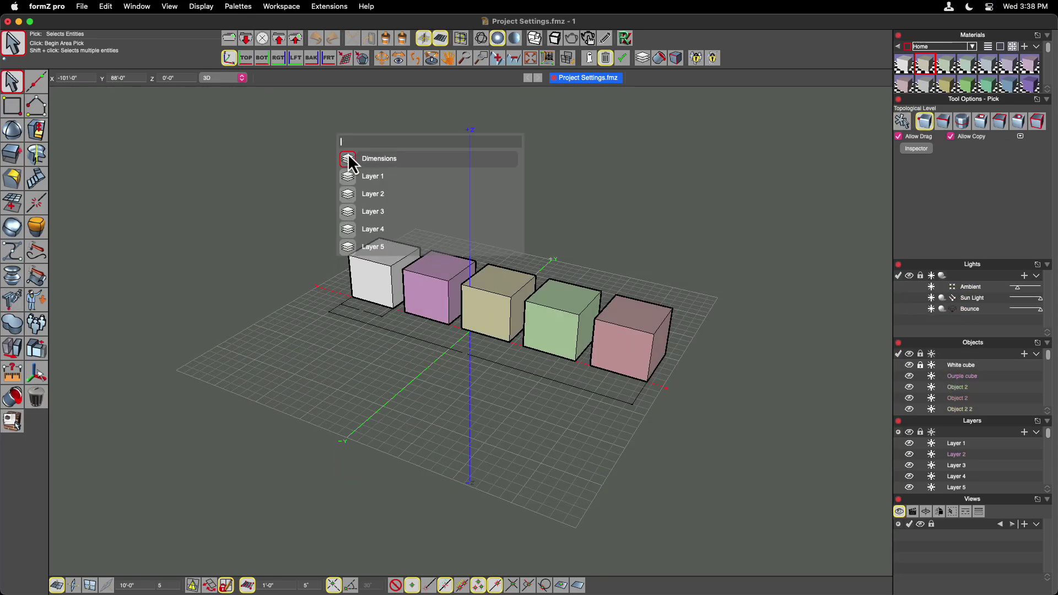
# Step: Type 'axi' in the Assistant search to preview matching commands
pyautogui.write('a')
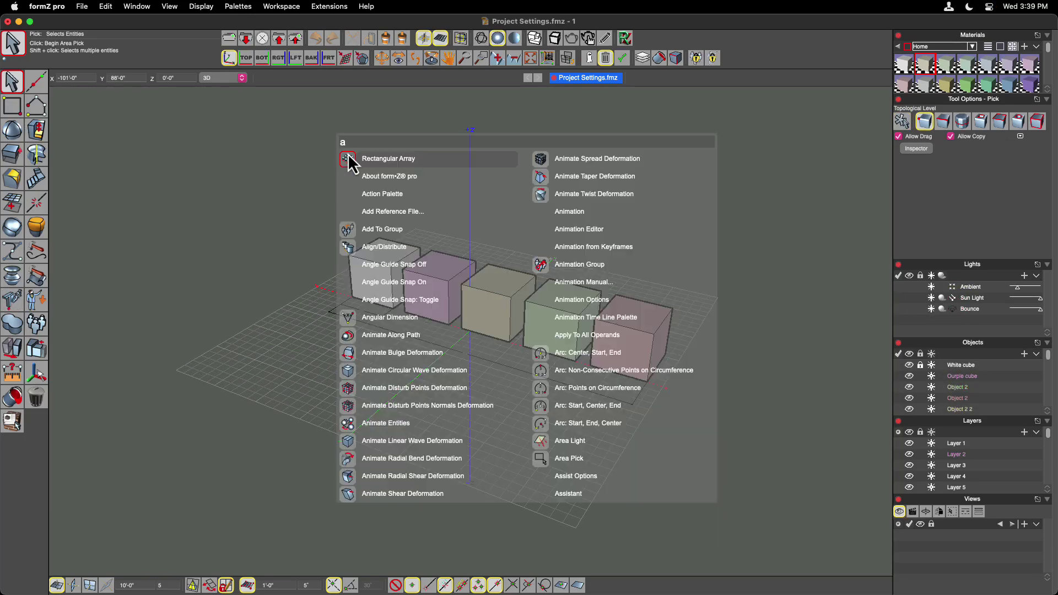
pyautogui.write('xi')
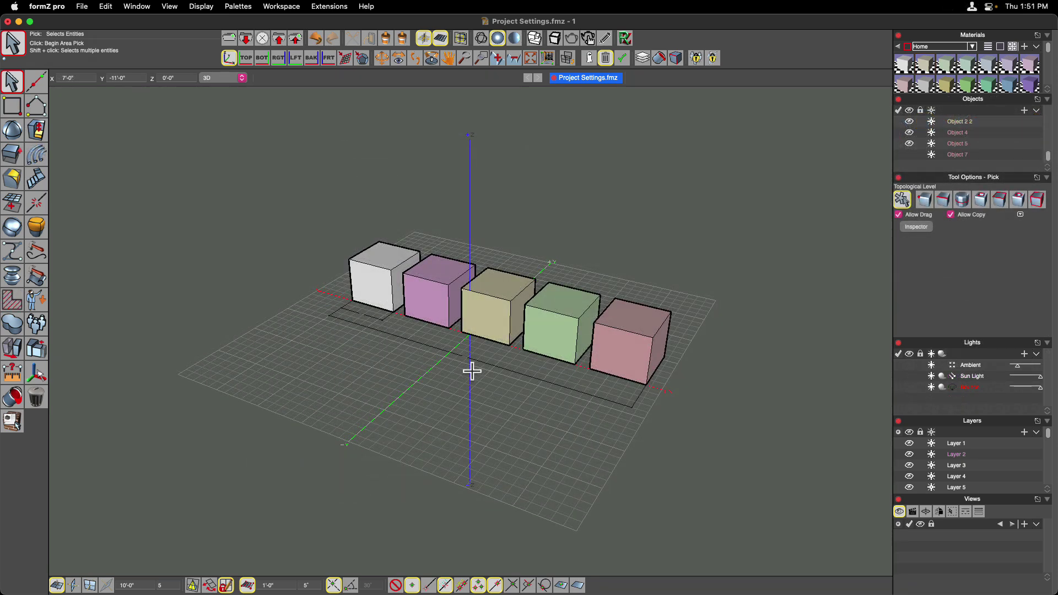
# Step: Bring up the 'Press A Key For List' quick-tool palette over the cubes
pyautogui.rightClick(472, 373)
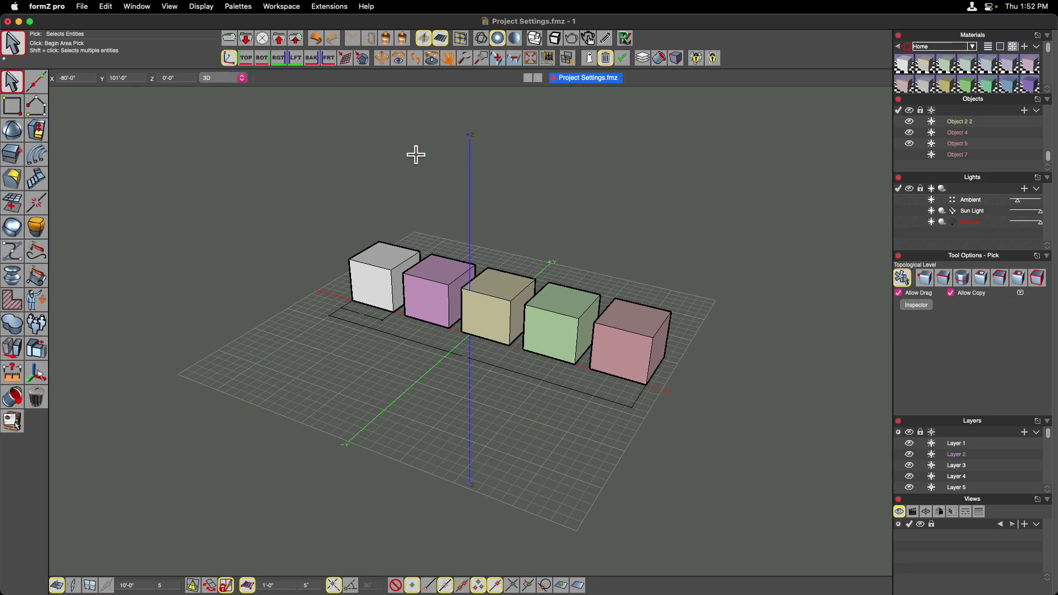
# Step: Open Workspace > Tool Manager and select a cube tool in the Favorite Tools grid
pyautogui.click(289, 6)
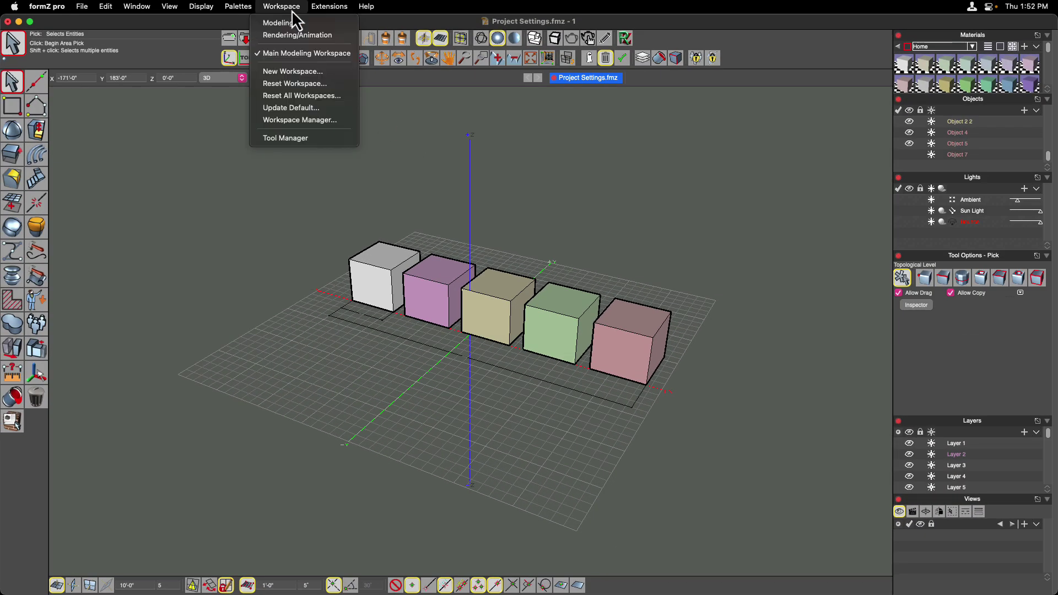
pyautogui.click(298, 139)
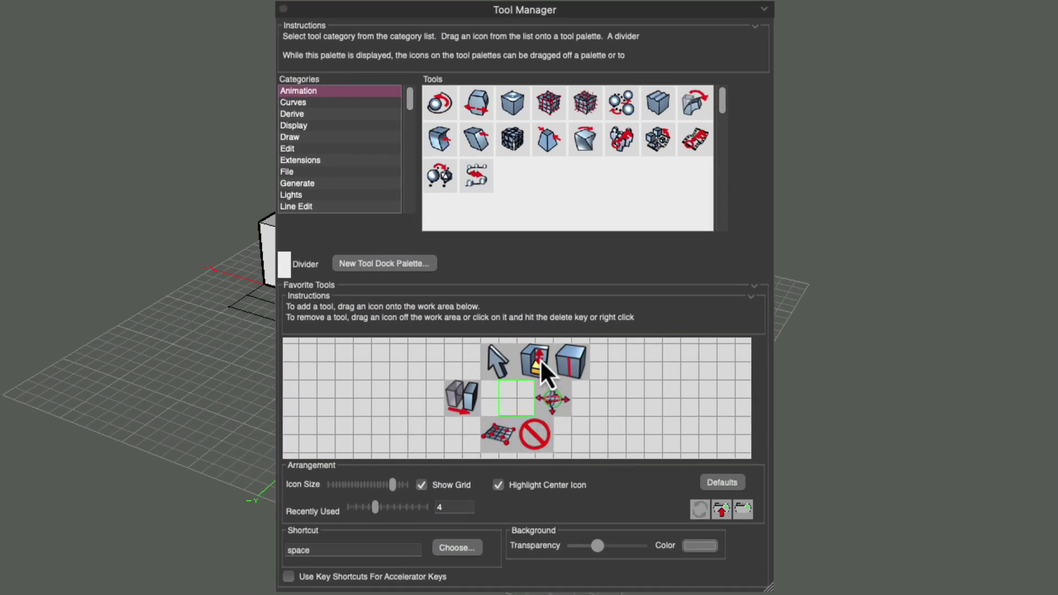
pyautogui.click(573, 365)
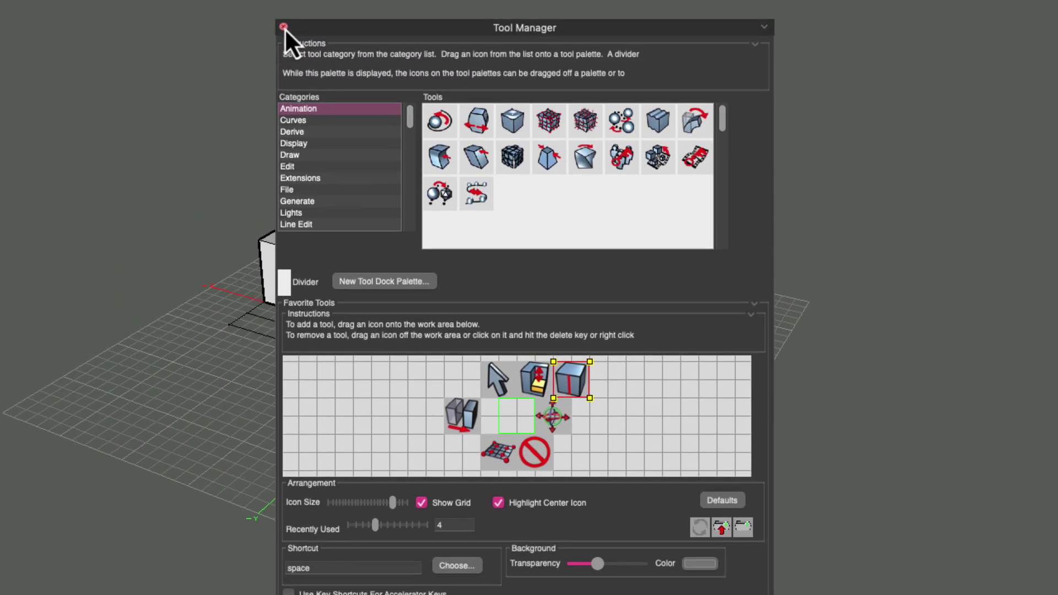
# Step: Close the Tool Manager and summon the favourite-tools palette with Space
pyautogui.click(283, 26)
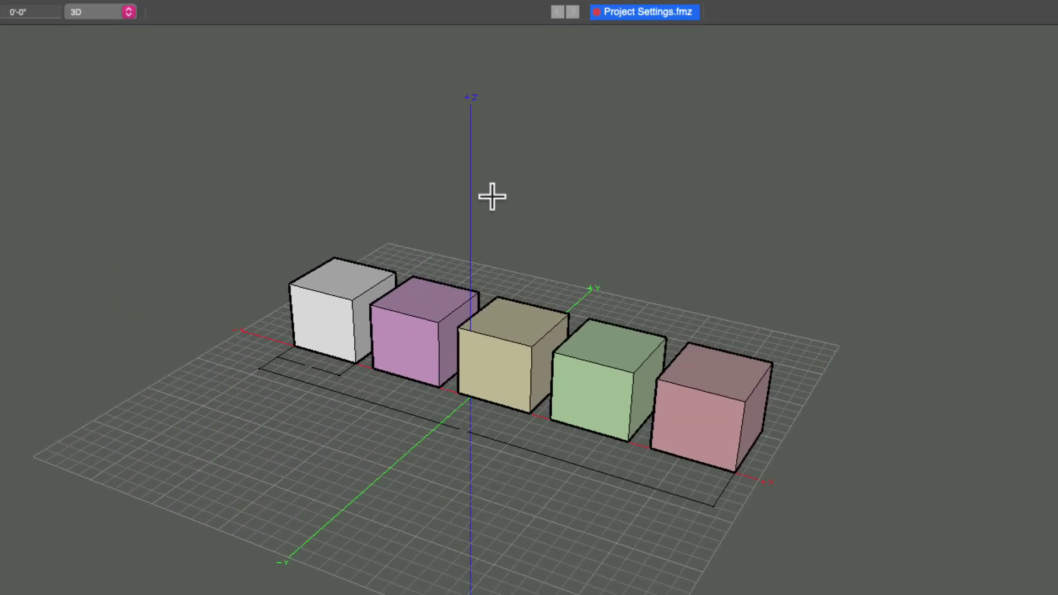
pyautogui.press('space')
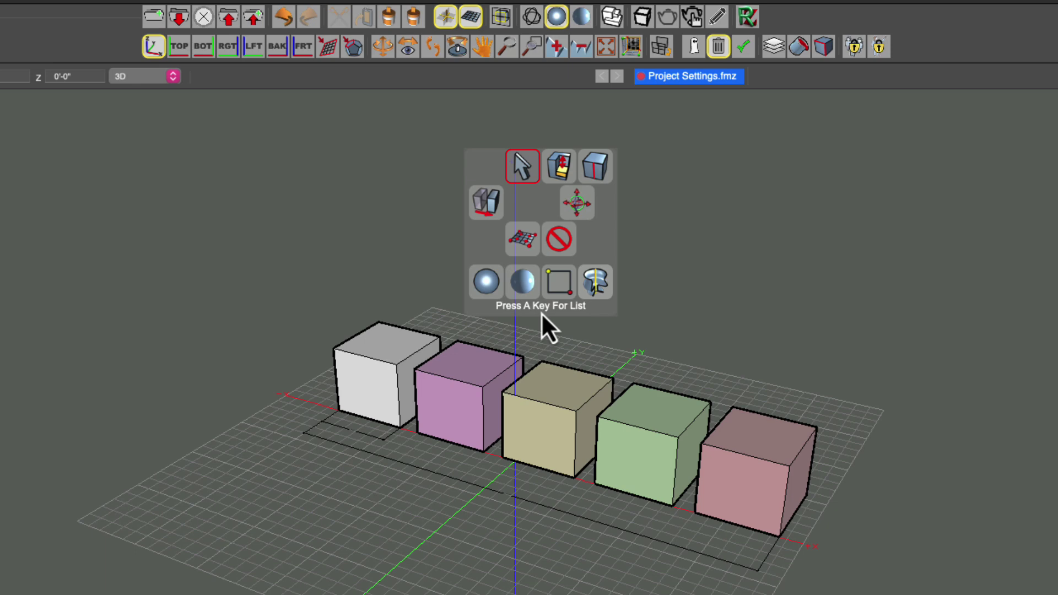
# Step: Filter the quick-tool list by 'pip', then dismiss it without running anything
pyautogui.write('p')
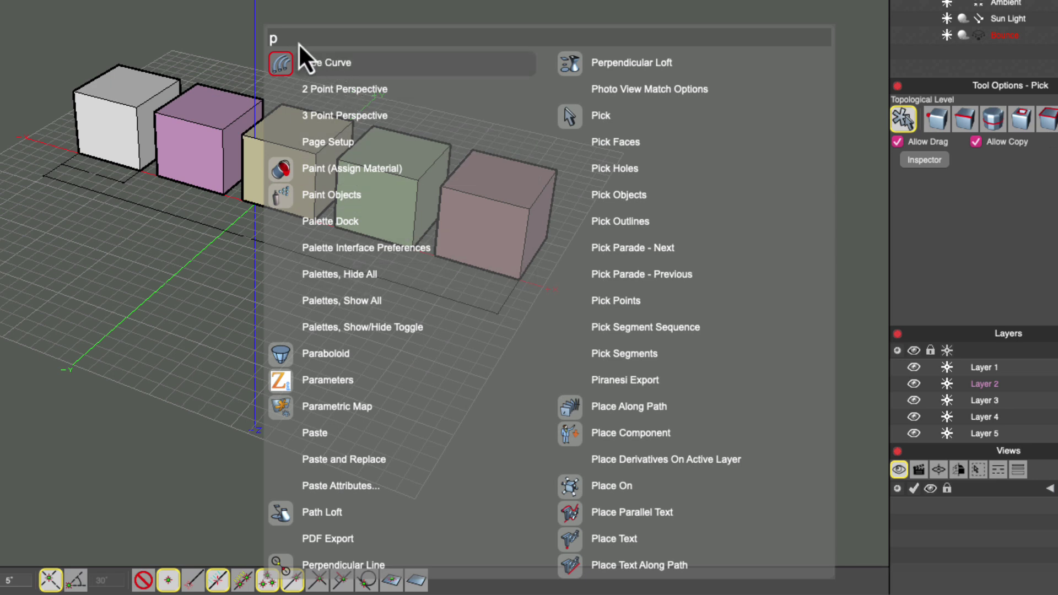
pyautogui.write('i')
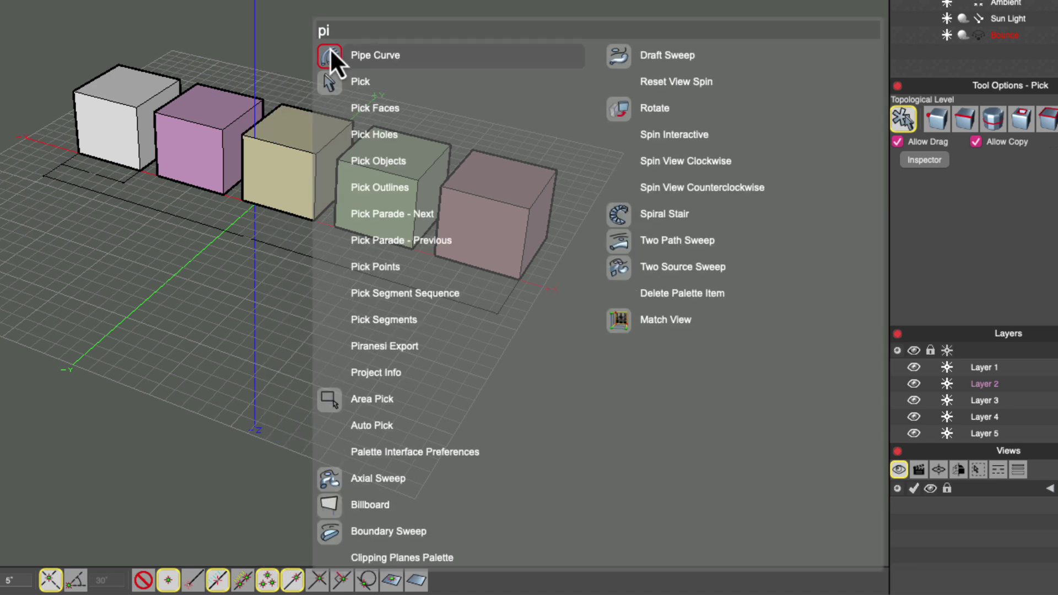
pyautogui.write('p')
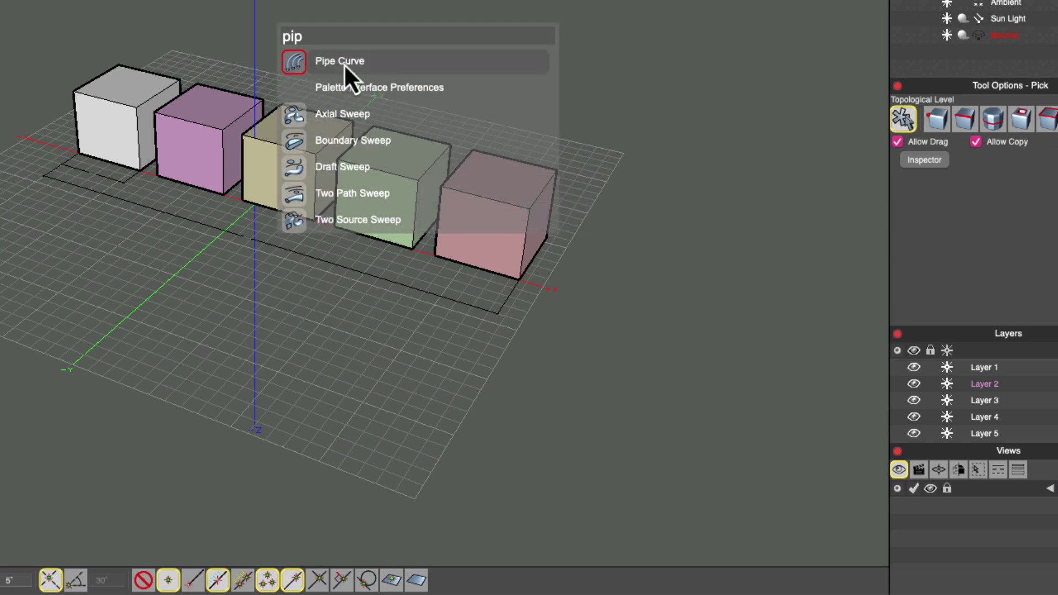
pyautogui.press('Escape')
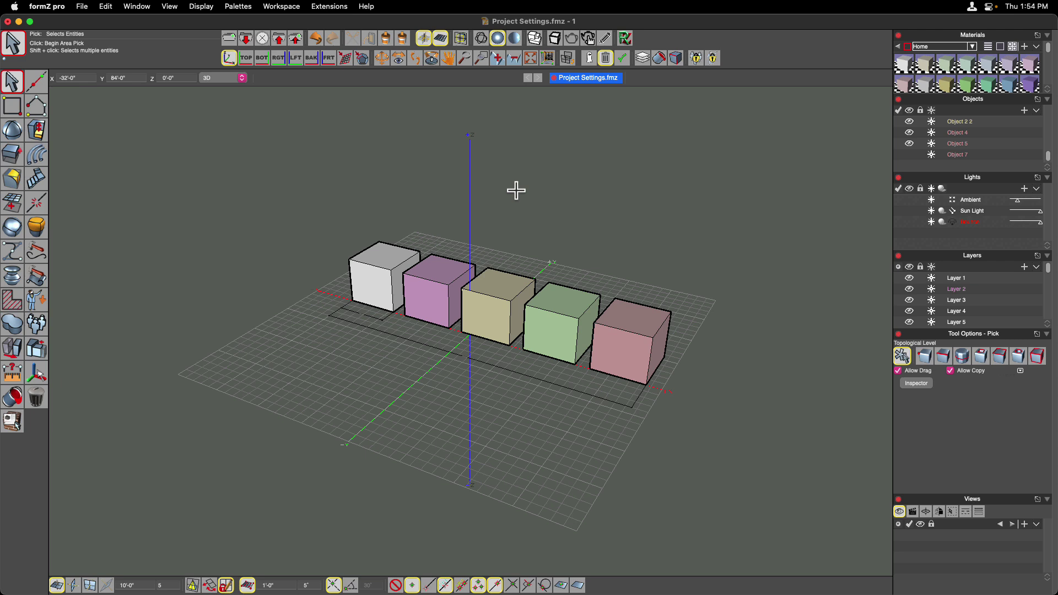
# Step: Show the cursor palette, preview Assistant matches for 'ha', then reopen an empty Assistant search
pyautogui.rightClick(516, 190)
pyautogui.hotkey('alt', 'space')
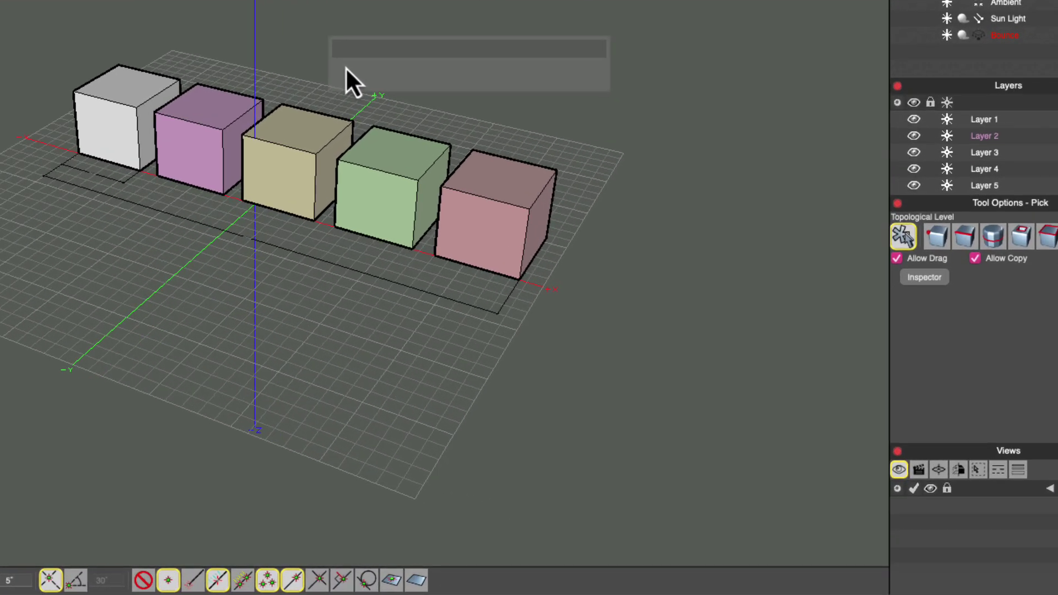
pyautogui.write('ha')
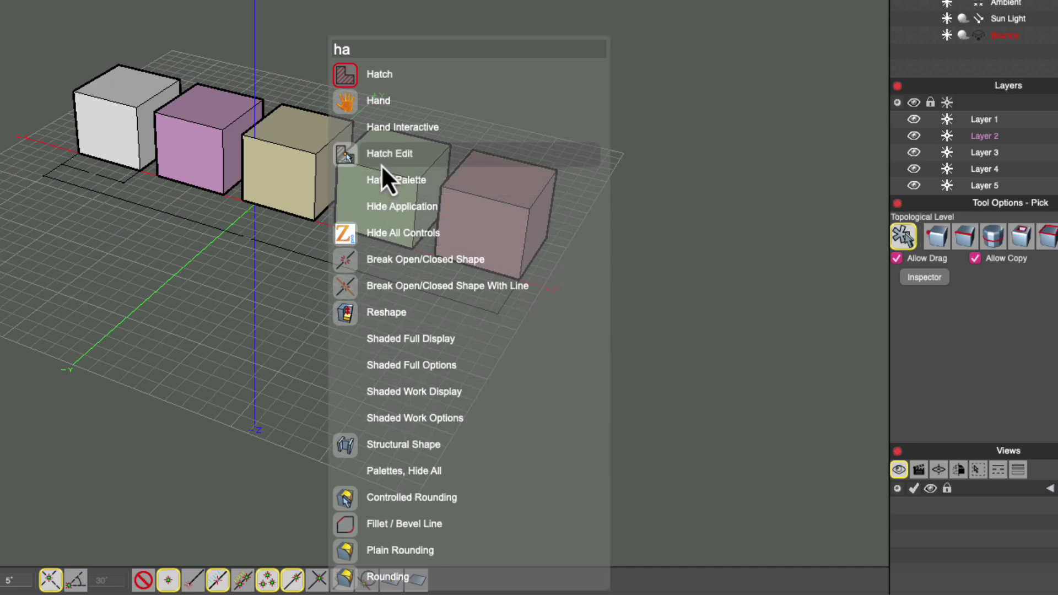
pyautogui.press('Escape')
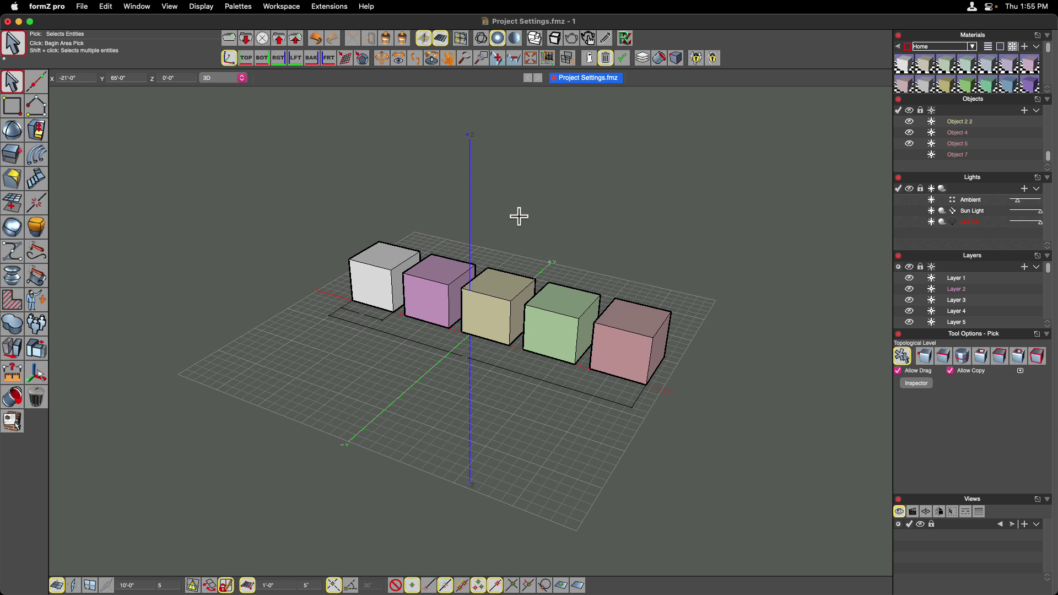
pyautogui.hotkey('alt', 'space')
pyautogui.click(239, 6)
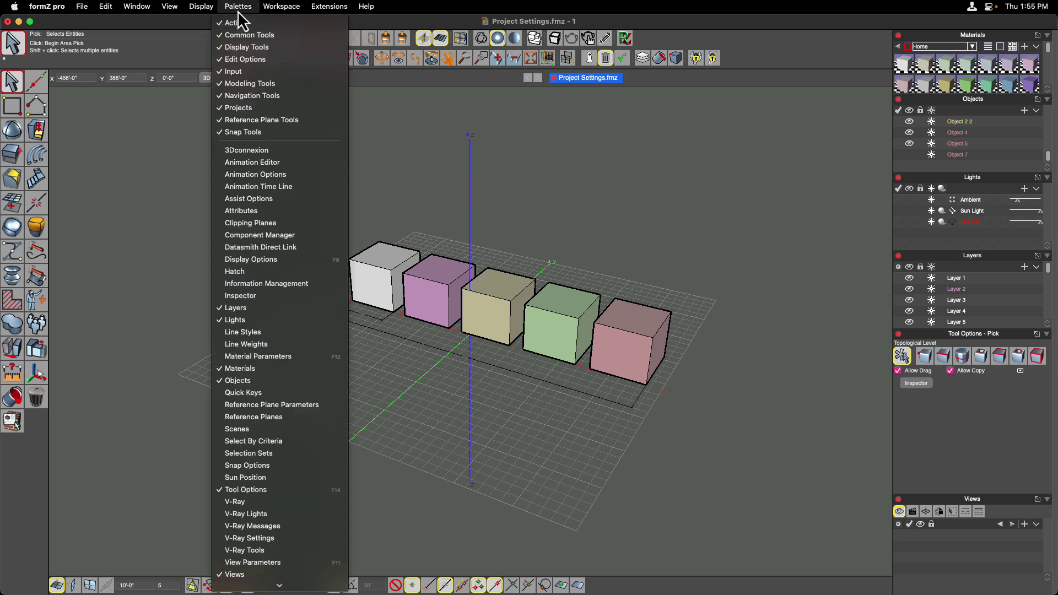
pyautogui.moveTo(264, 582)
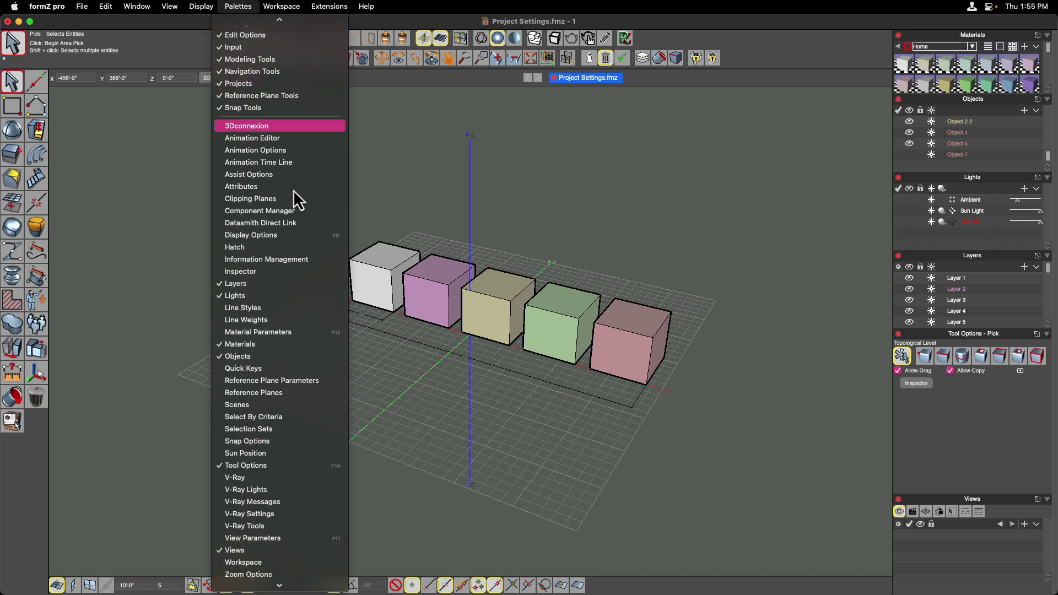
pyautogui.scroll(-3, 306, 330)
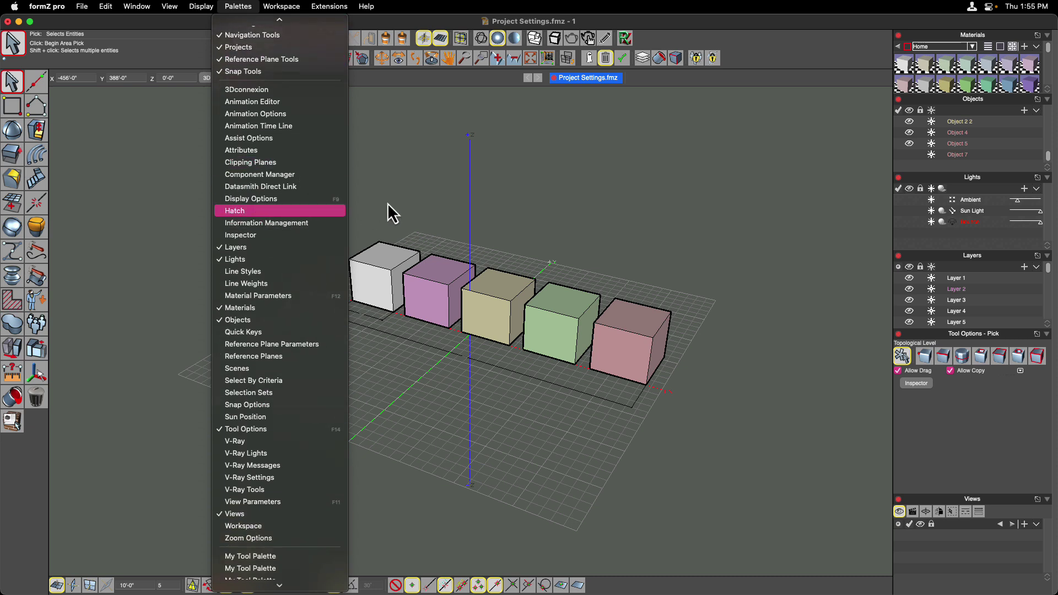
pyautogui.click(526, 195)
pyautogui.hotkey('alt', 'space')
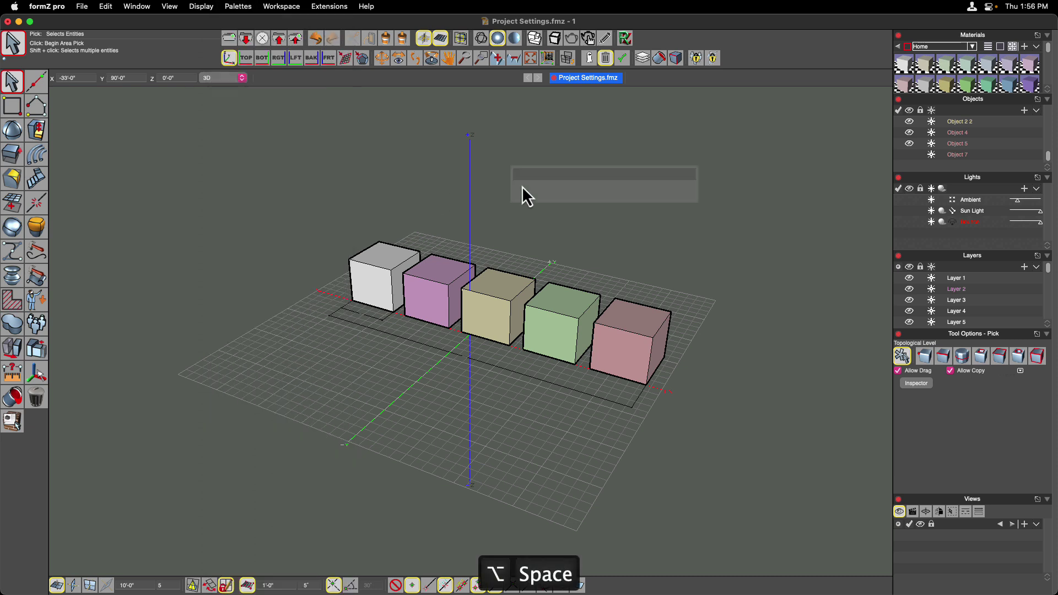
pyautogui.write('ha')
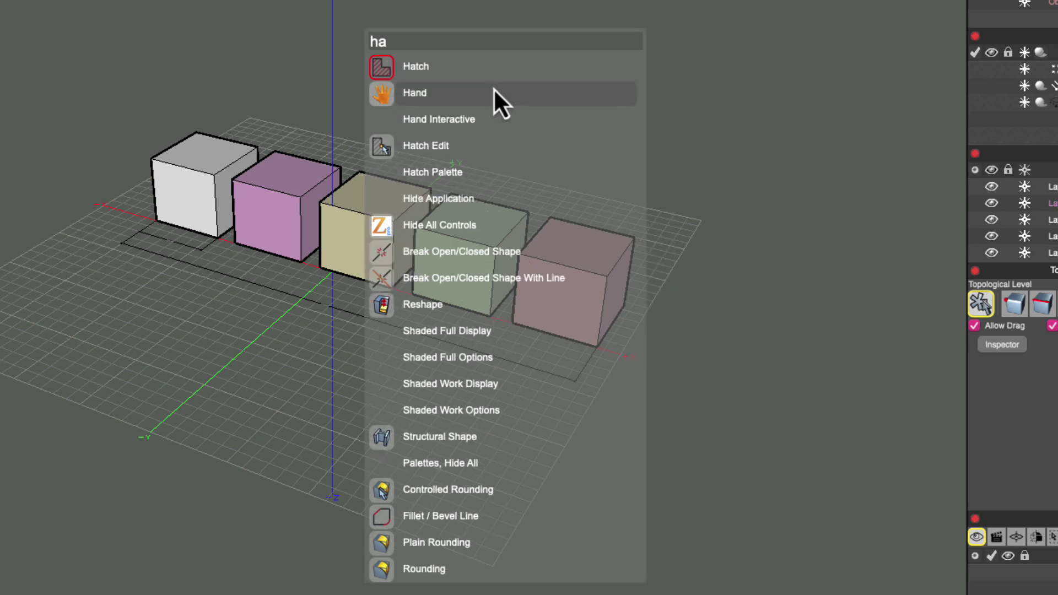
pyautogui.press('Down')
pyautogui.press('Down')
pyautogui.press('Down')
pyautogui.press('Down')
pyautogui.press('Down')
pyautogui.press('Up')
pyautogui.press('Up')
pyautogui.press('Up')
pyautogui.press('Down')
pyautogui.press('Down')
pyautogui.press('Return')
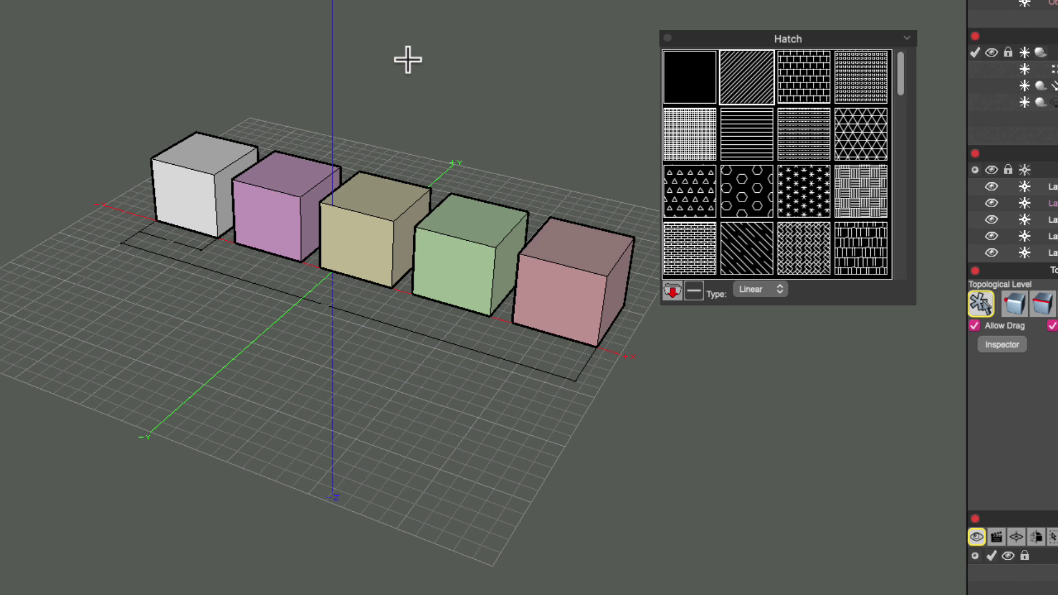
pyautogui.press('Escape')
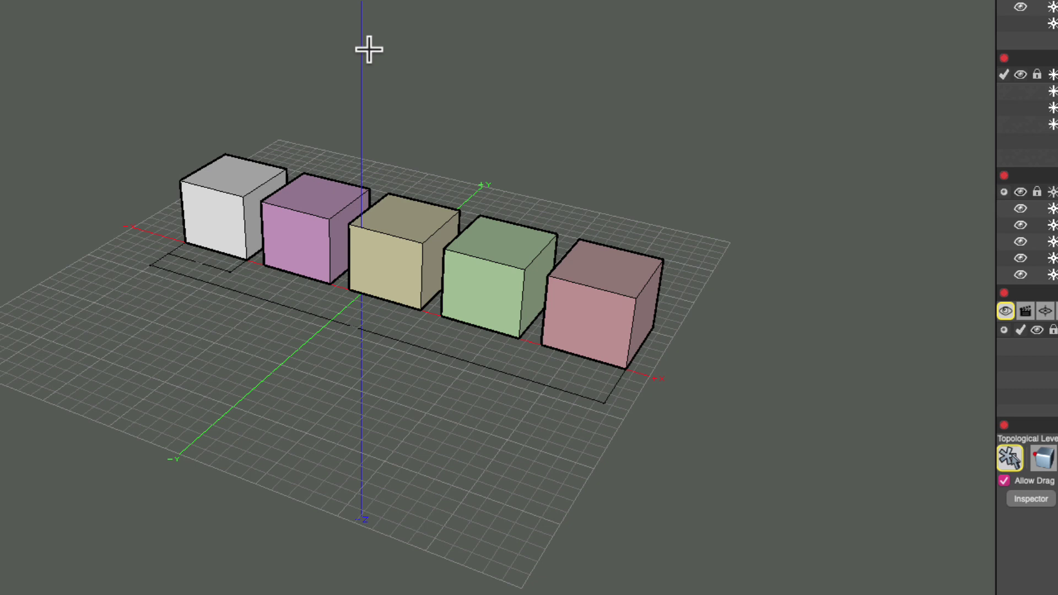
# Step: Search the Assistant for 'pip' and activate Axial Sweep from the results
pyautogui.hotkey('alt', 'space')
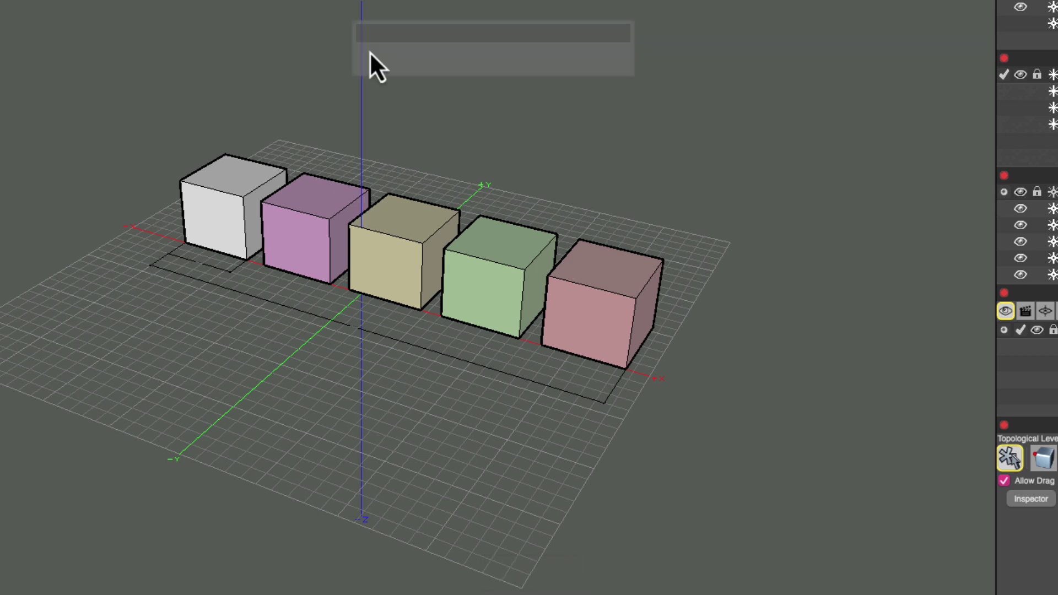
pyautogui.write('pip')
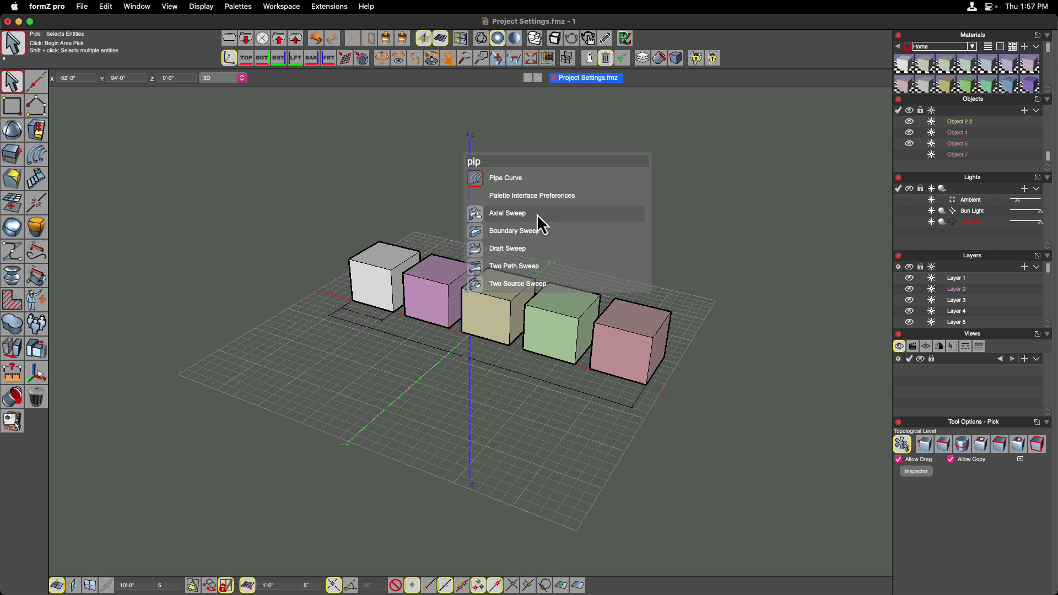
pyautogui.click(537, 215)
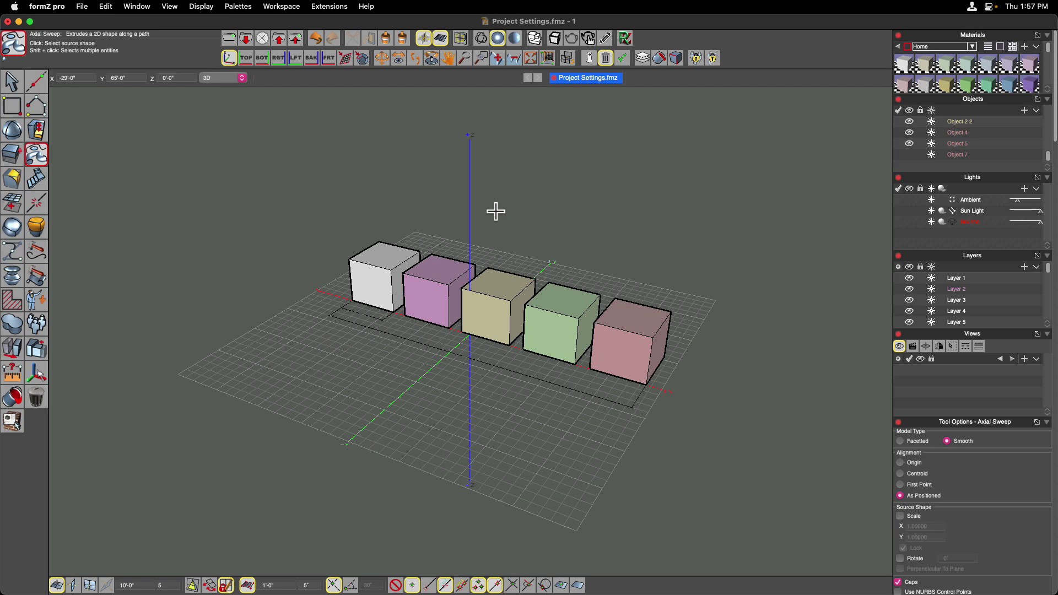
pyautogui.hotkey('alt', 'space')
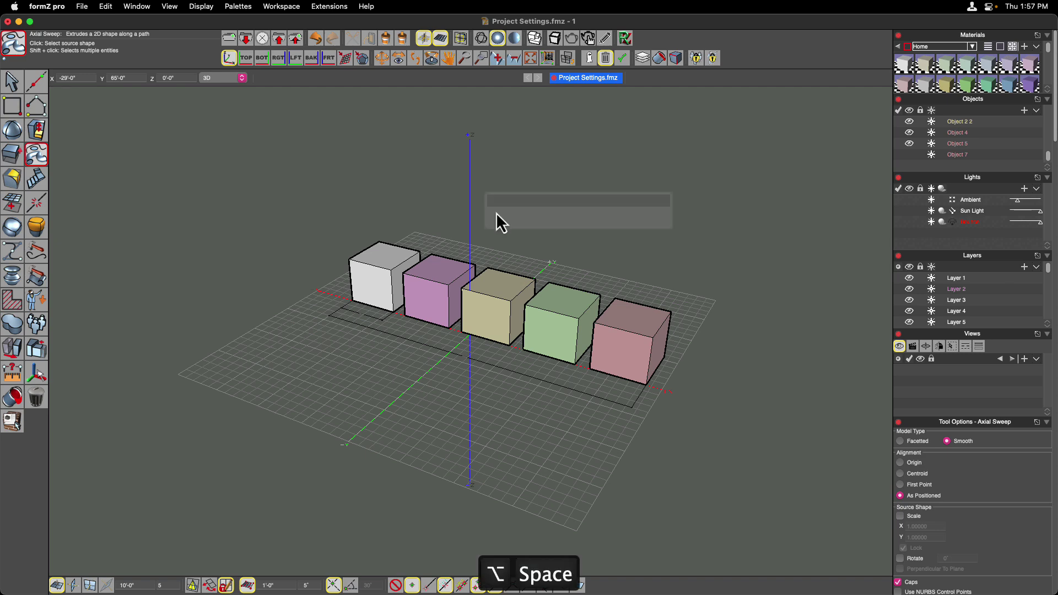
pyautogui.write('pip')
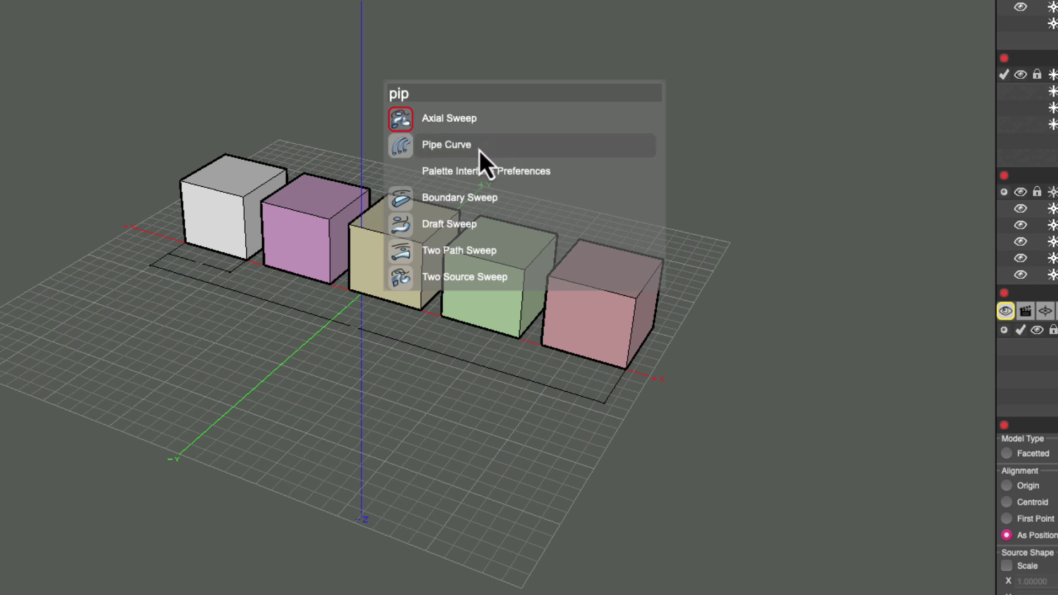
pyautogui.press('Return')
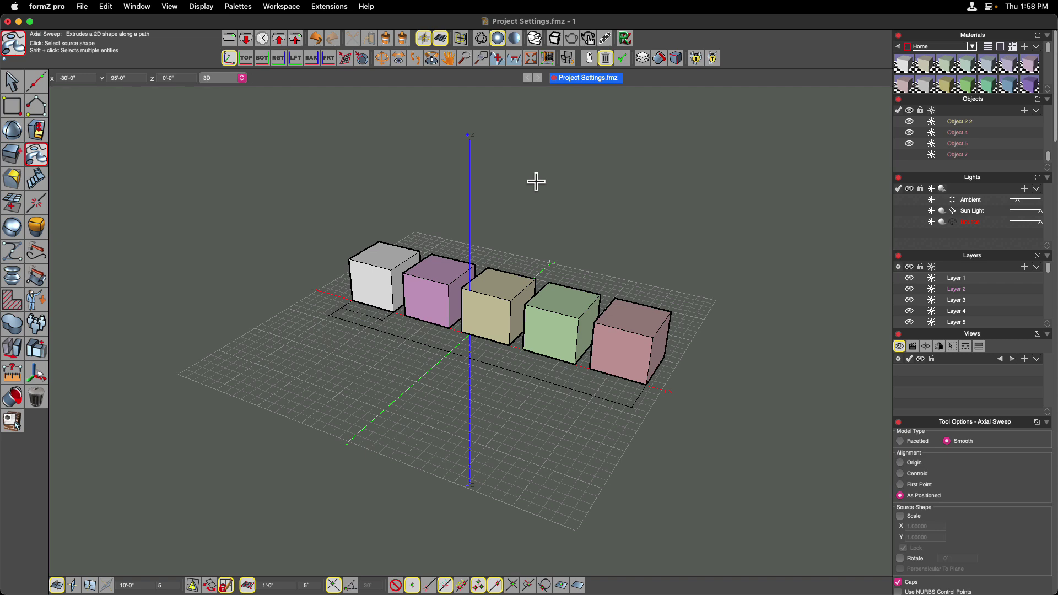
pyautogui.hotkey('alt', 'space')
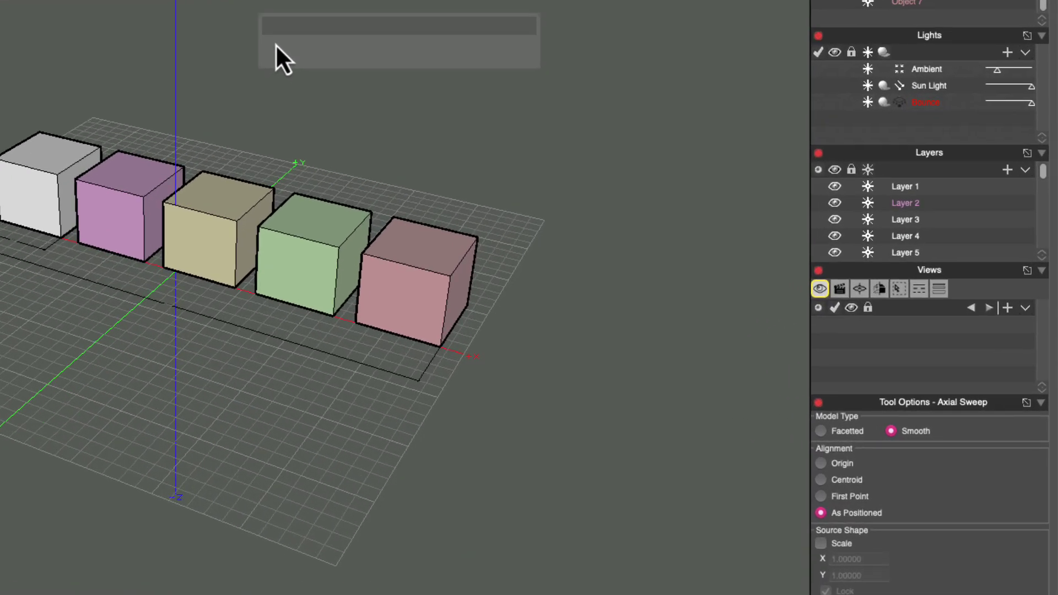
pyautogui.write('as')
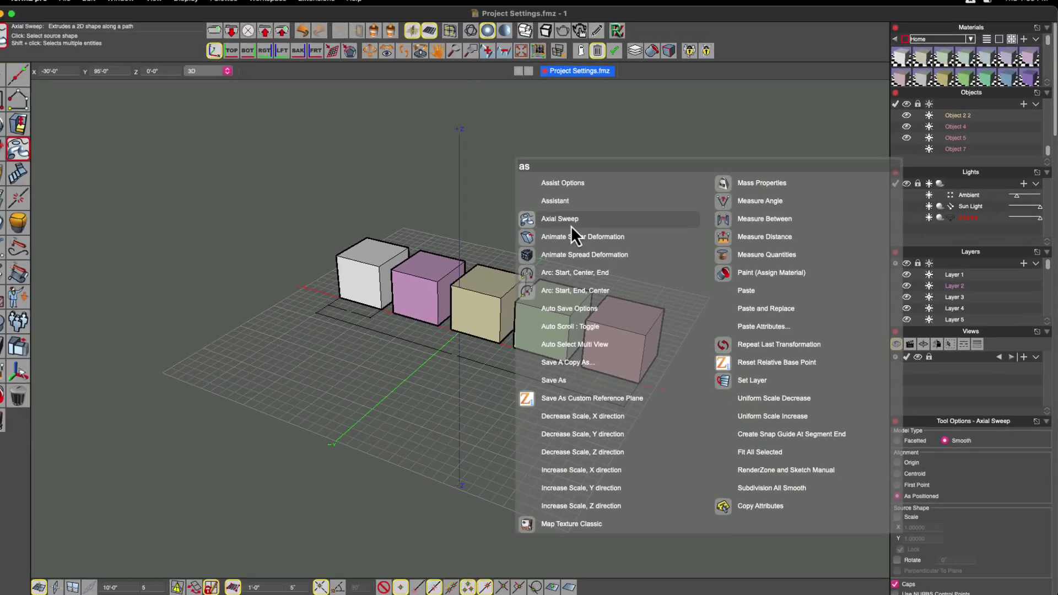
pyautogui.click(339, 111)
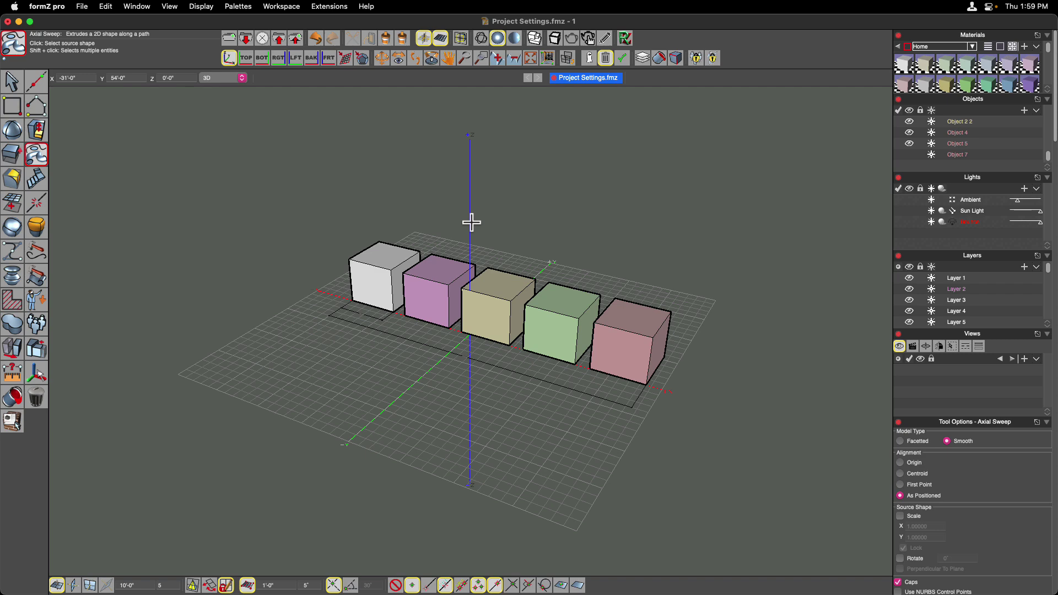
pyautogui.hotkey('alt', 'space')
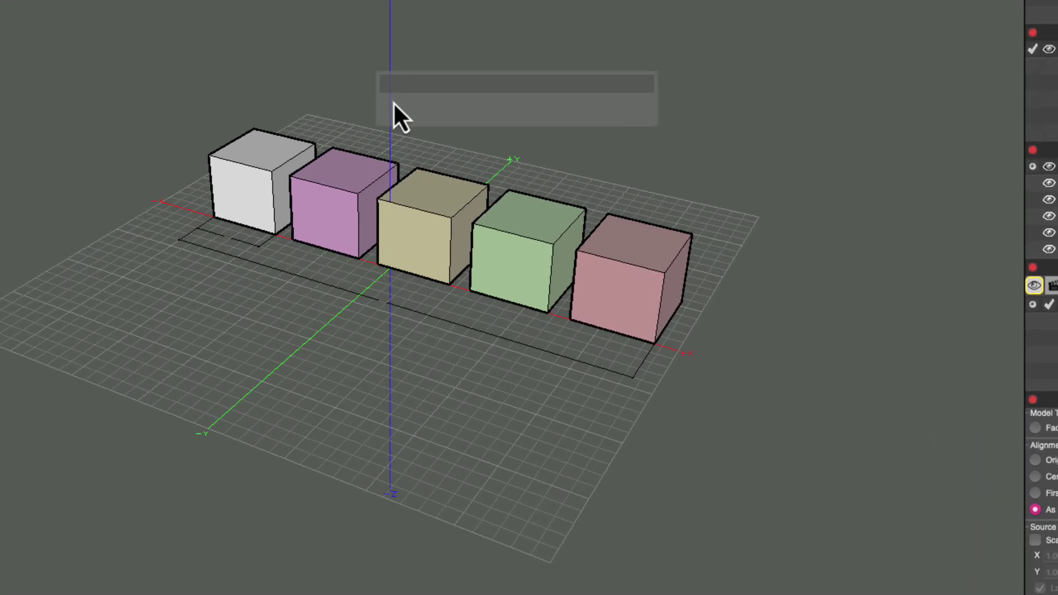
pyautogui.write('l')
pyautogui.press('Return')
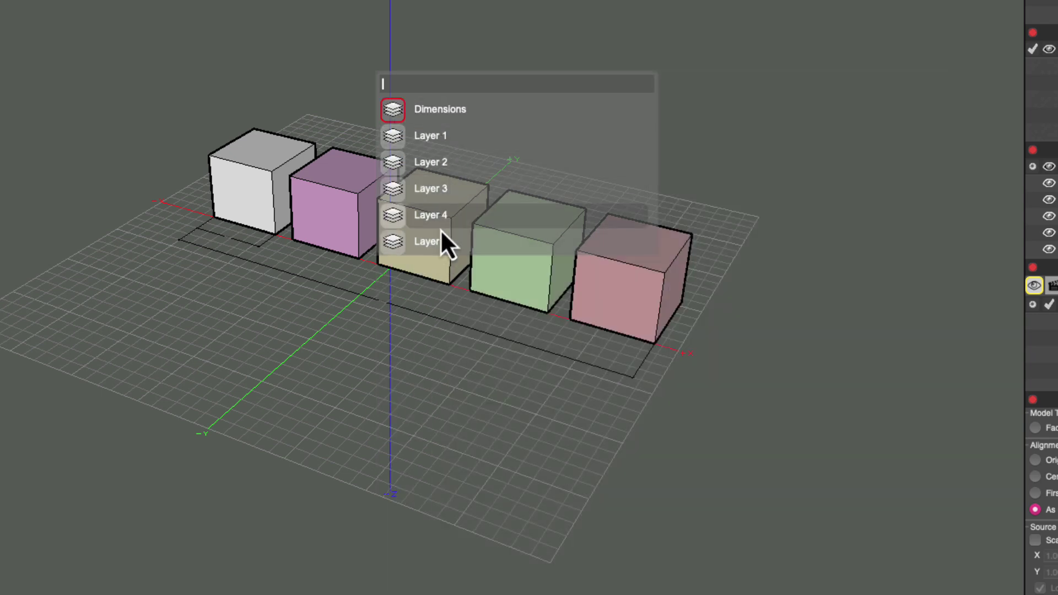
pyautogui.press('Escape')
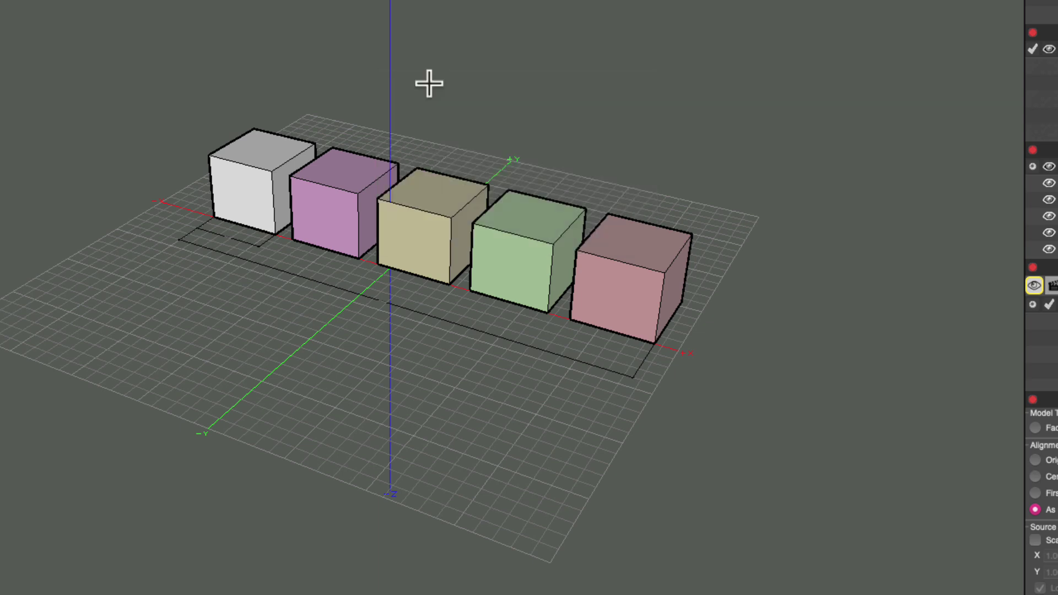
pyautogui.hotkey('alt', 'space')
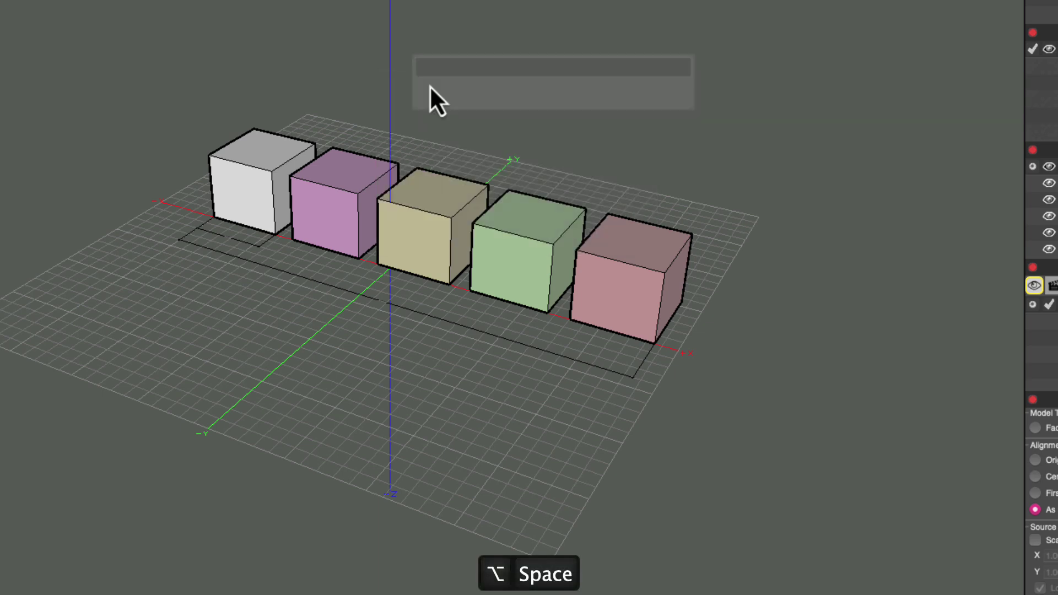
pyautogui.write('m')
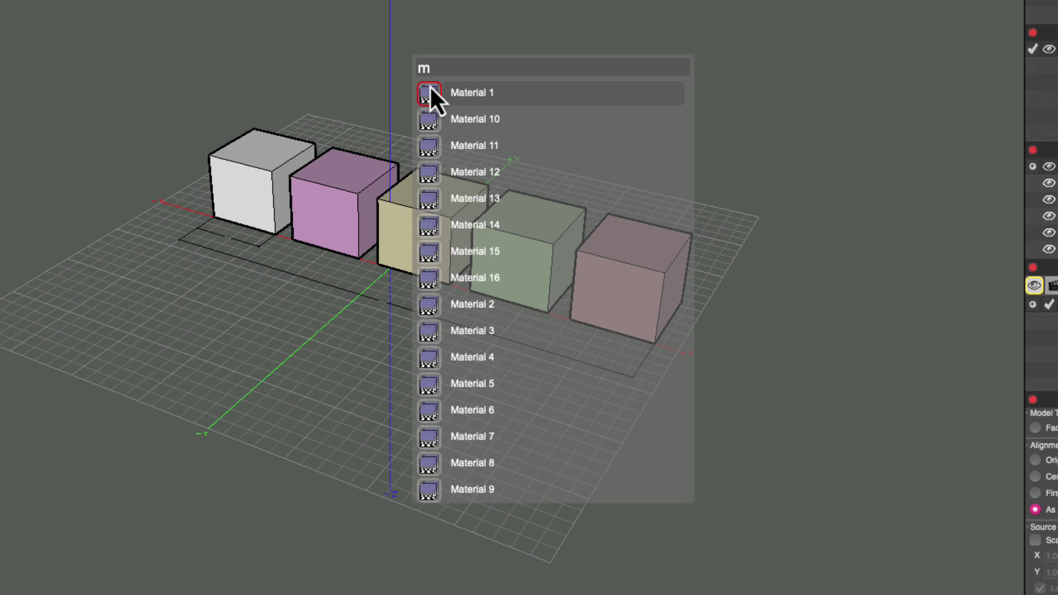
pyautogui.click(468, 120)
# Step: Search the Assistant for 'i b', select the Bounce light, and orbit to view its plane
pyautogui.hotkey('alt', 'space')
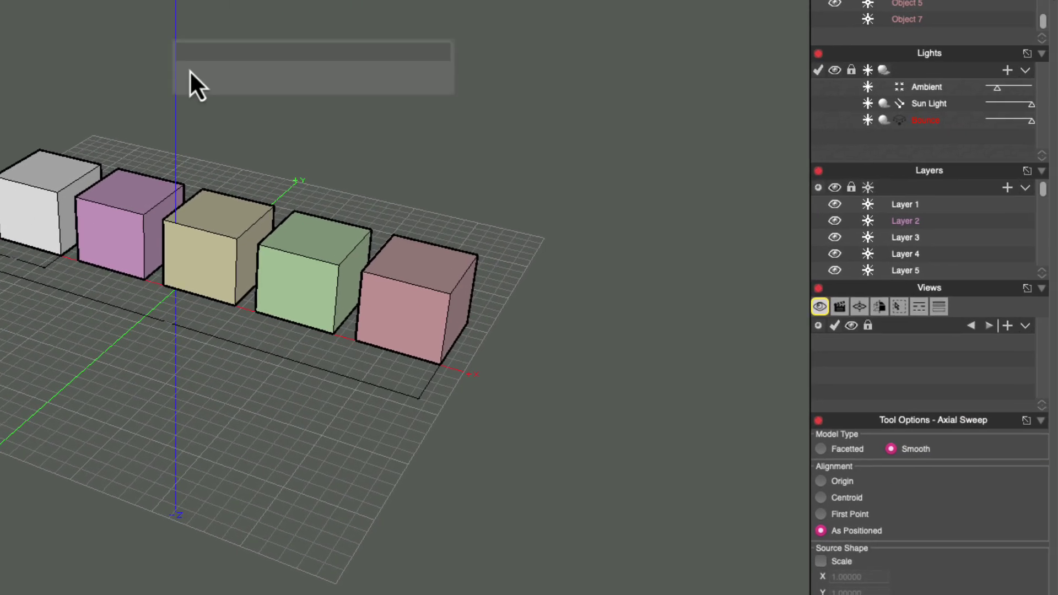
pyautogui.write('i')
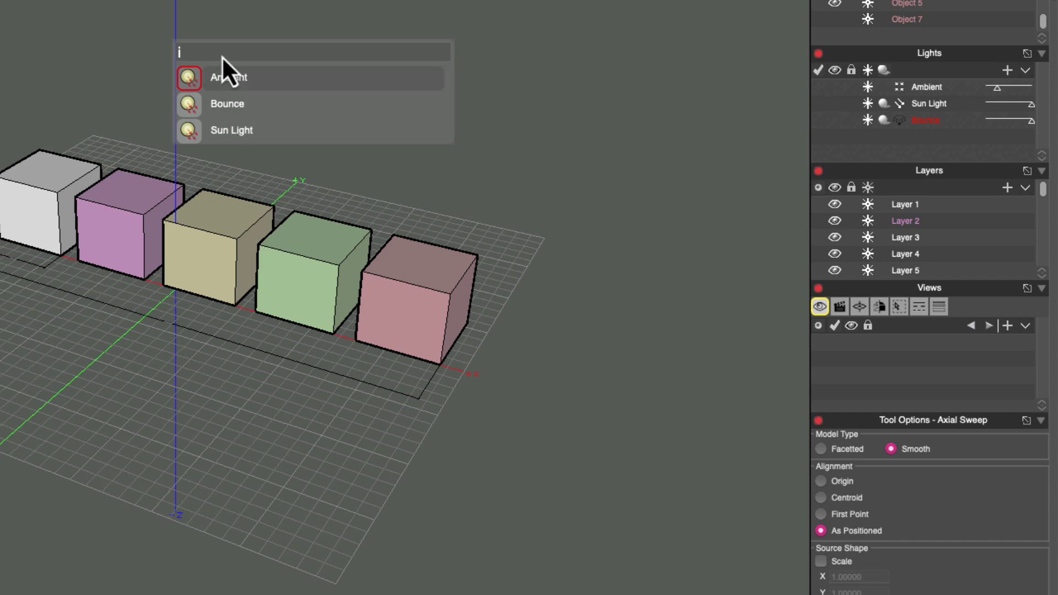
pyautogui.write('b')
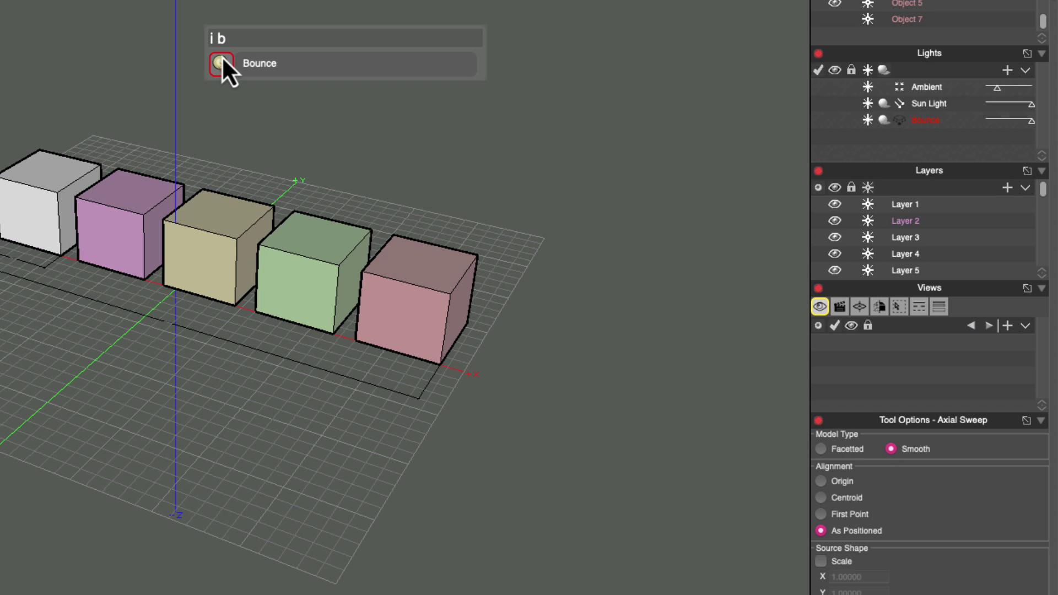
pyautogui.click(257, 68)
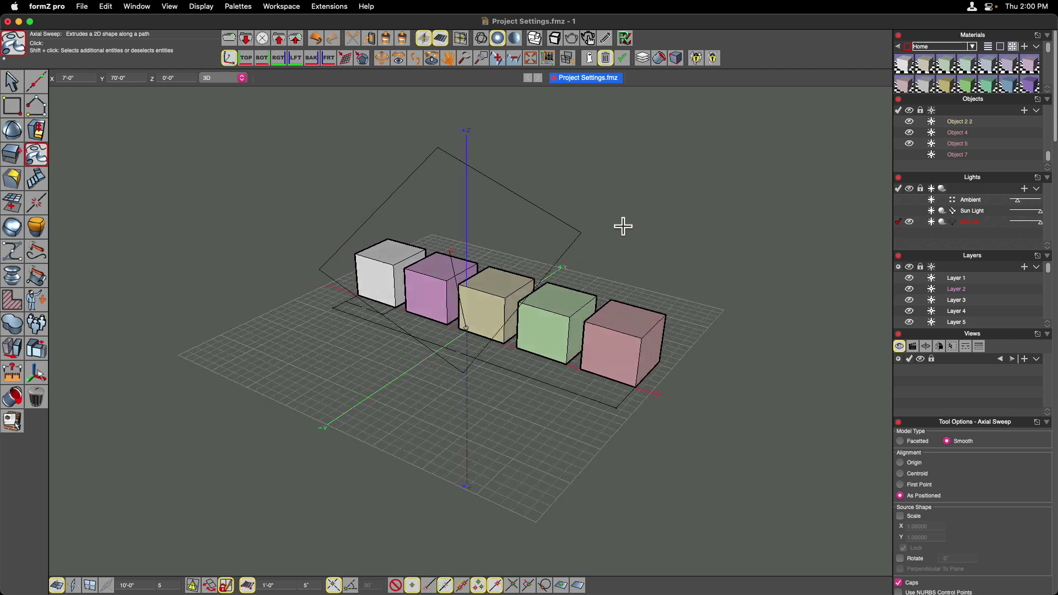
pyautogui.hscroll(10, 623, 226)
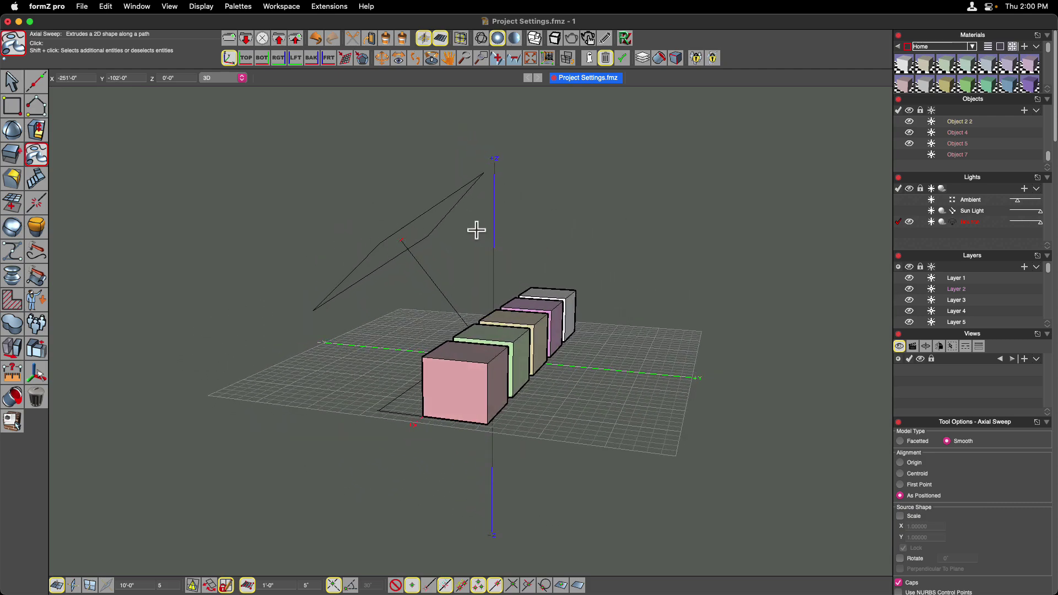
pyautogui.hscroll(10, 479, 229)
pyautogui.hscroll(-8, 454, 241)
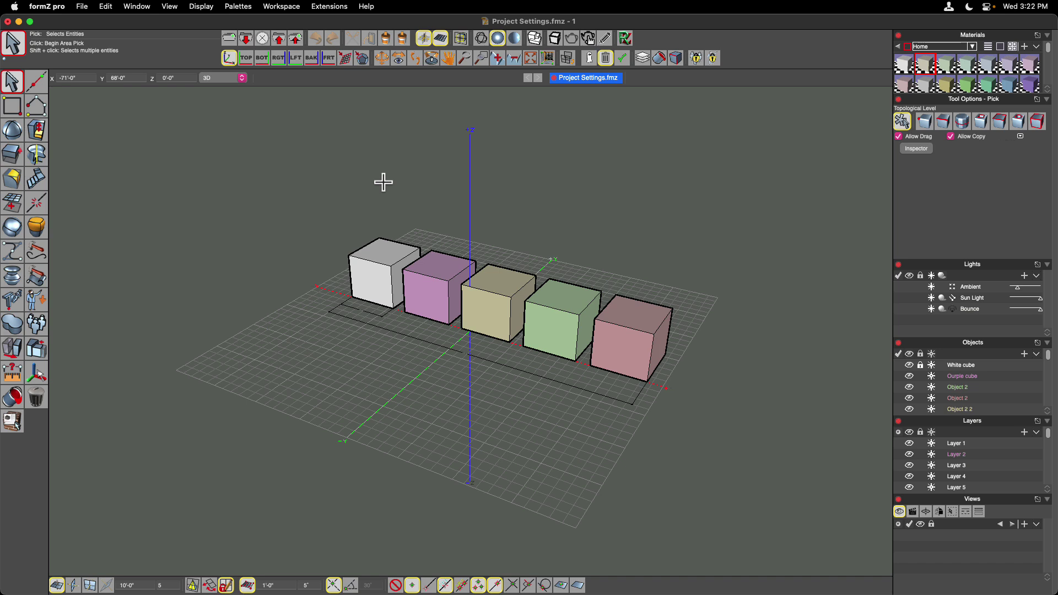
pyautogui.hotkey('alt', 'space')
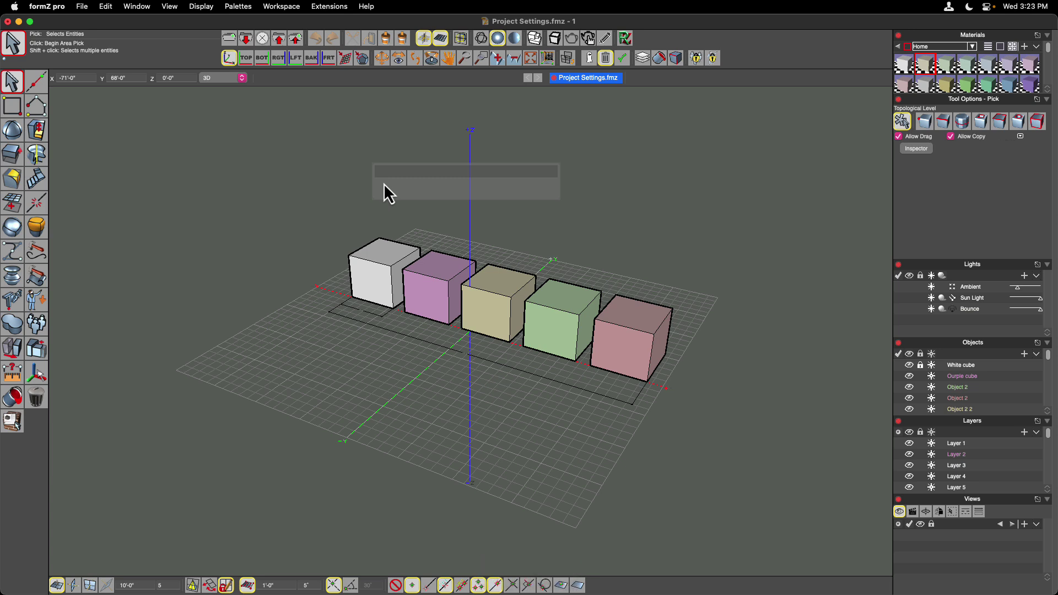
pyautogui.press('Escape')
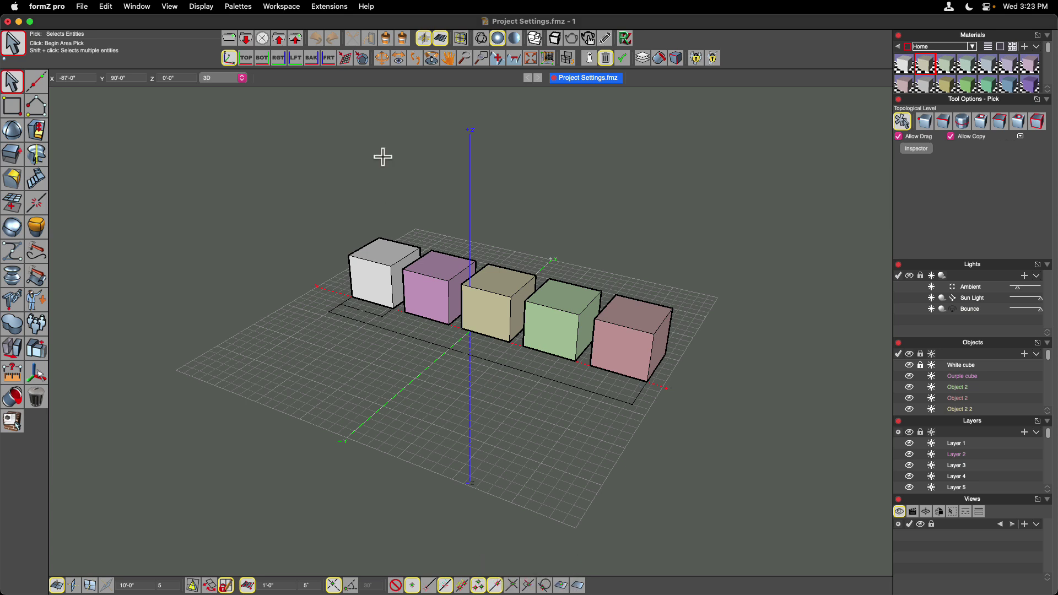
pyautogui.click(106, 7)
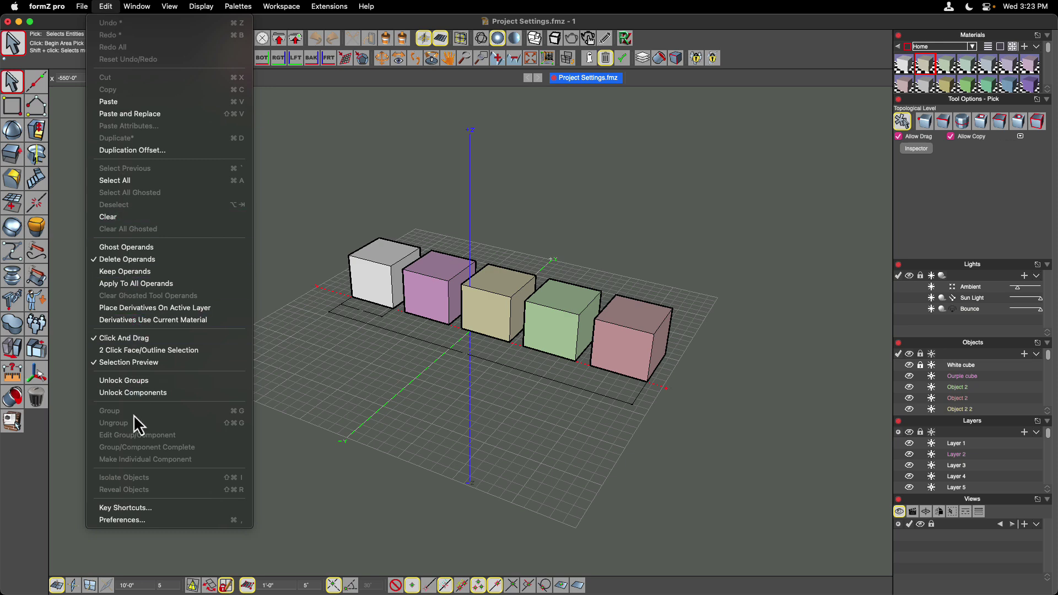
pyautogui.click(158, 507)
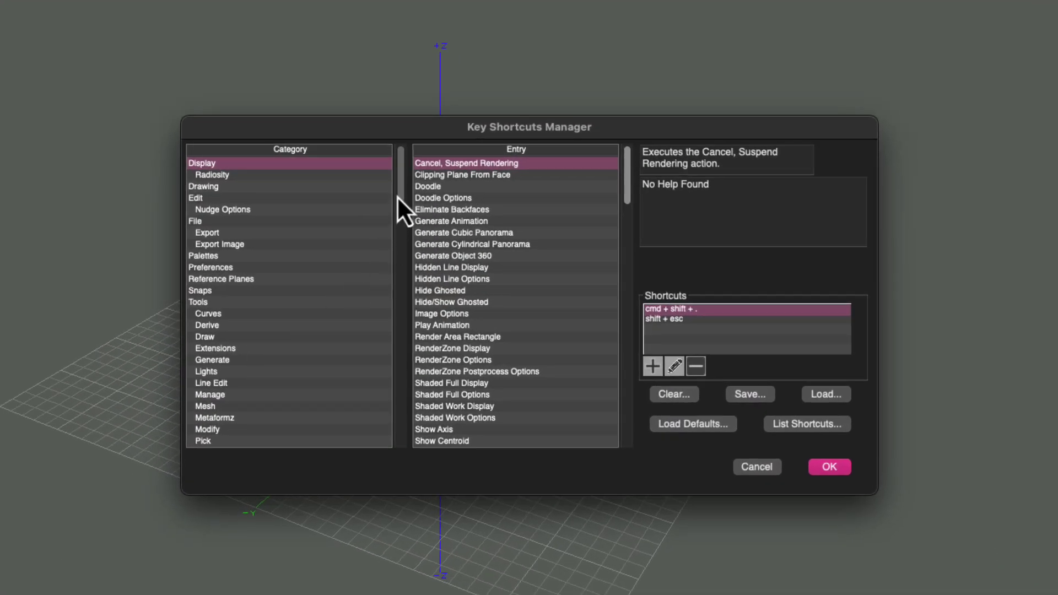
pyautogui.moveTo(400, 189); pyautogui.dragTo(390, 433)
pyautogui.click(206, 399)
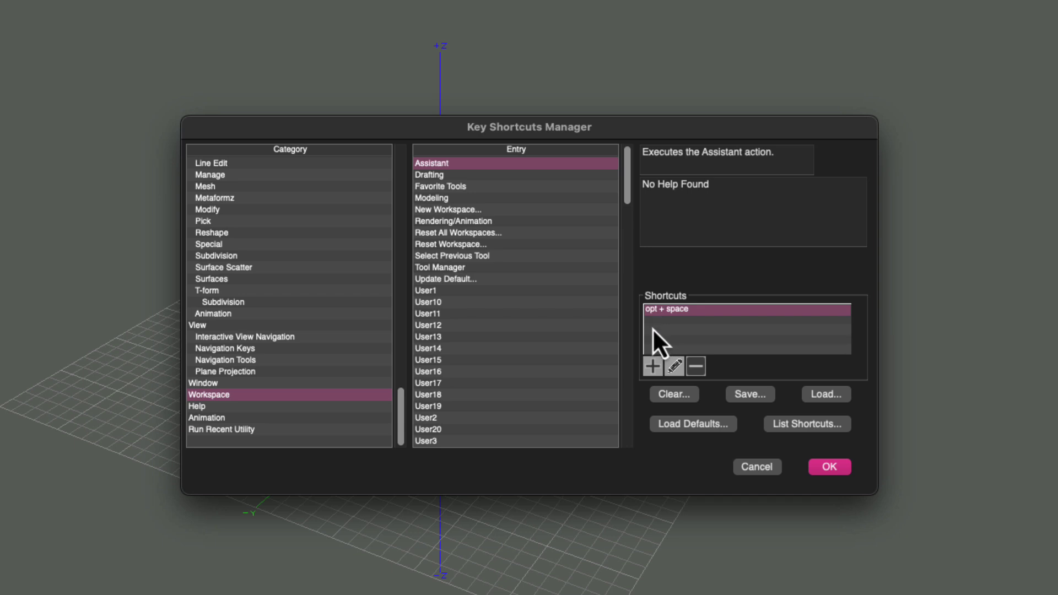
pyautogui.click(674, 368)
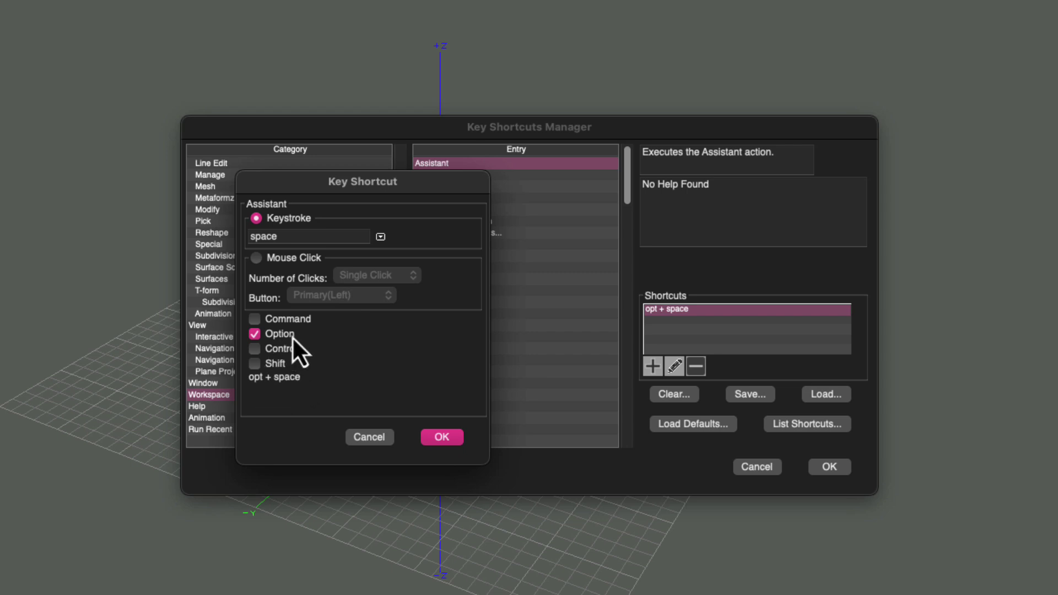
pyautogui.click(431, 438)
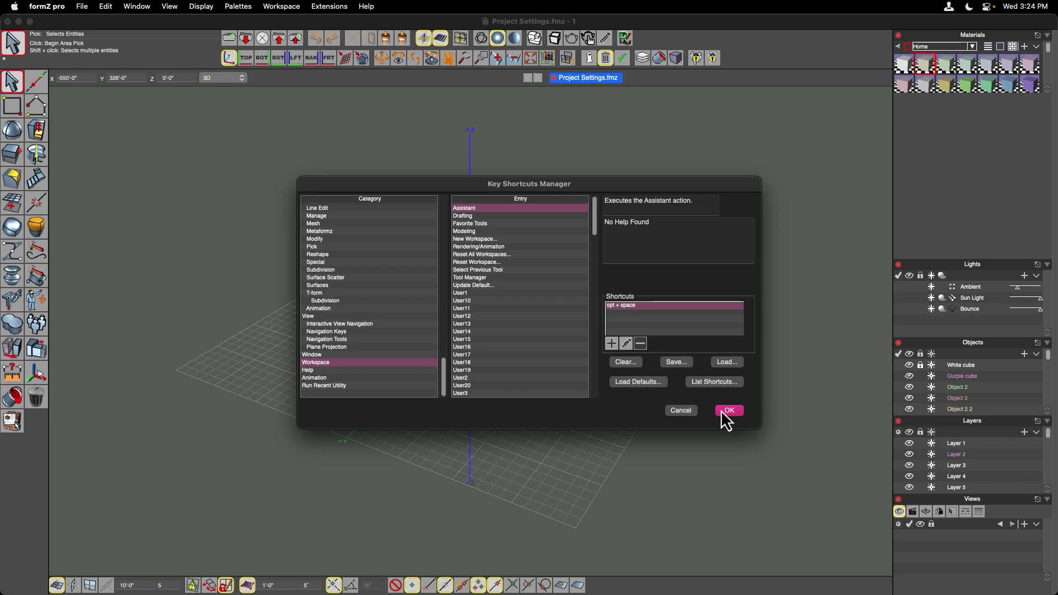
pyautogui.click(725, 413)
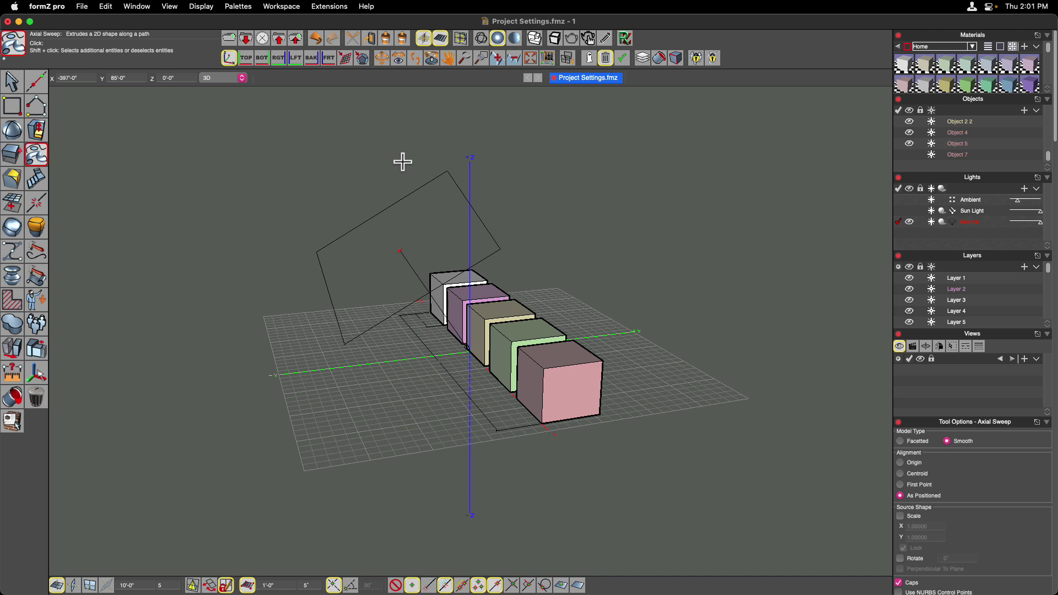
pyautogui.press('f')
pyautogui.press('o')
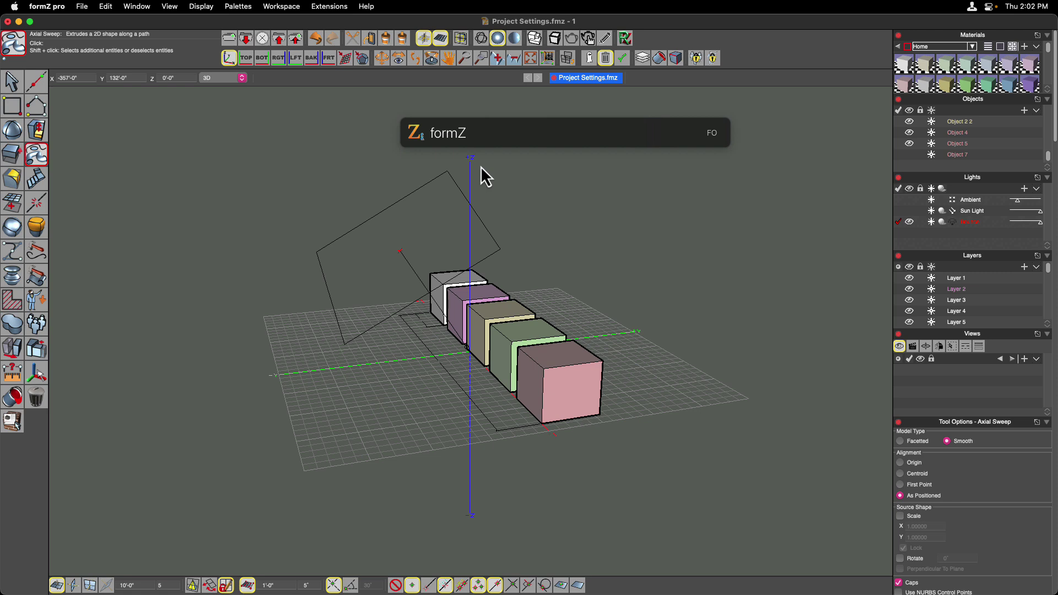
pyautogui.press('Return')
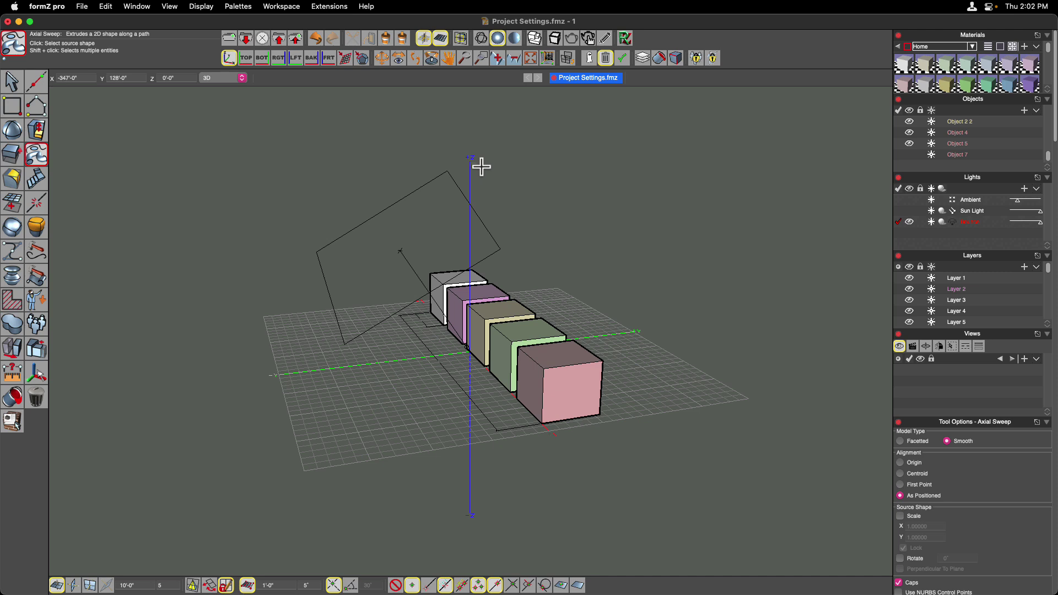
pyautogui.press('super+space')
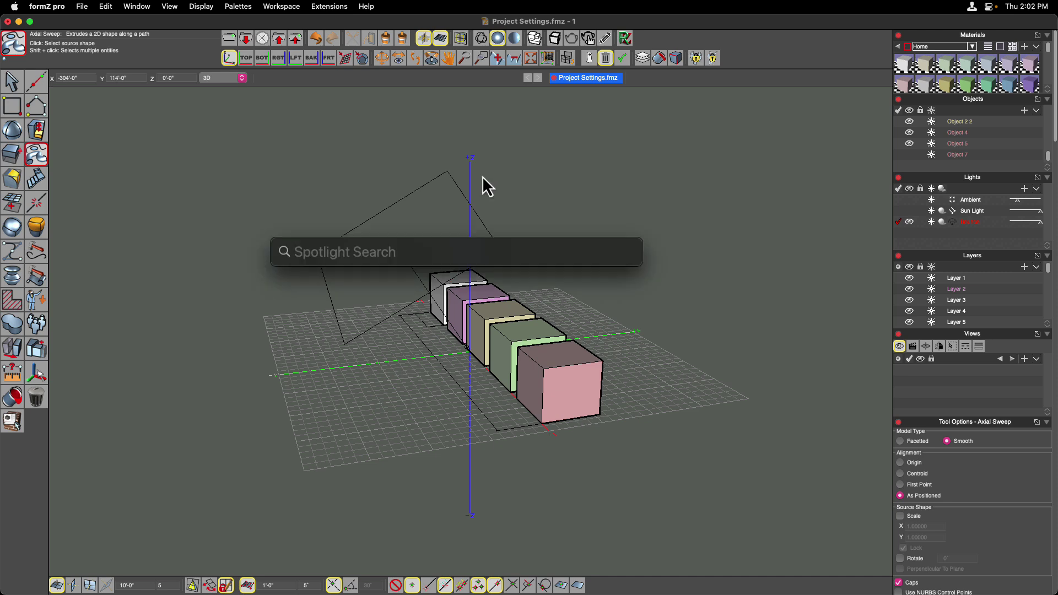
pyautogui.click(376, 187)
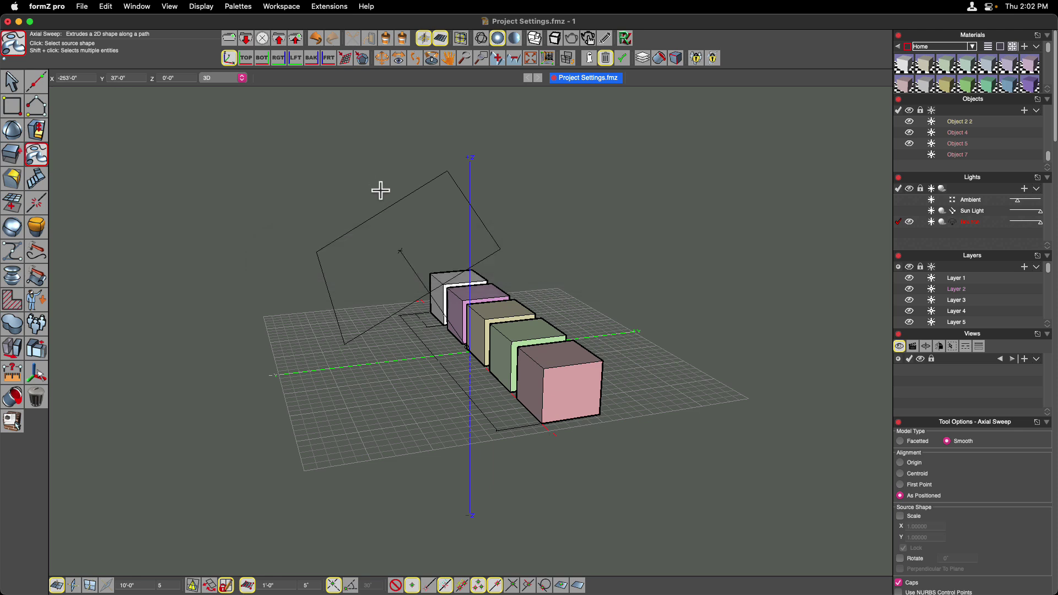
pyautogui.hotkey('alt', 'space')
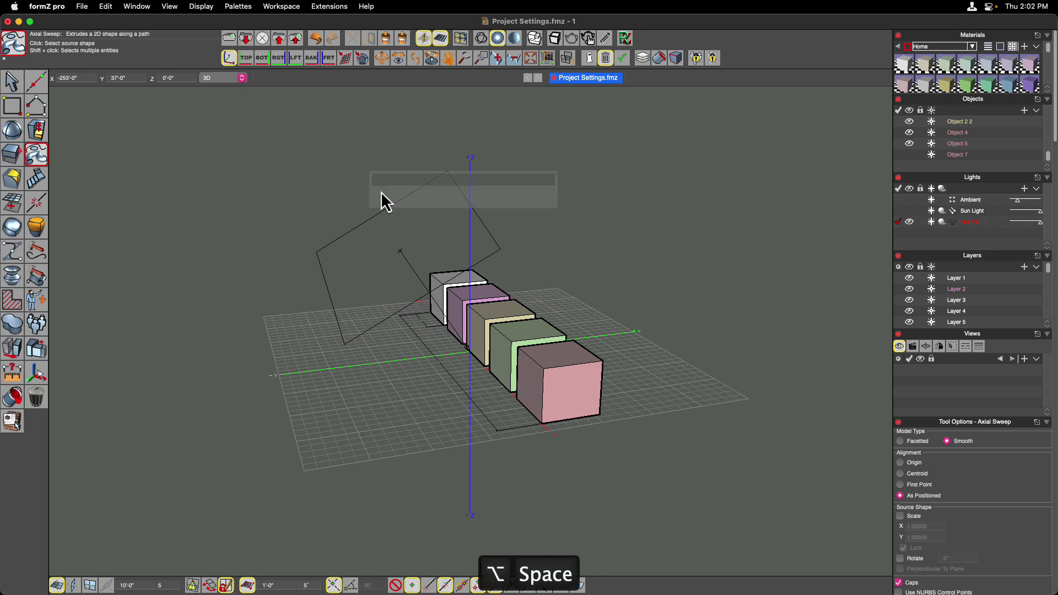
pyautogui.press('Escape')
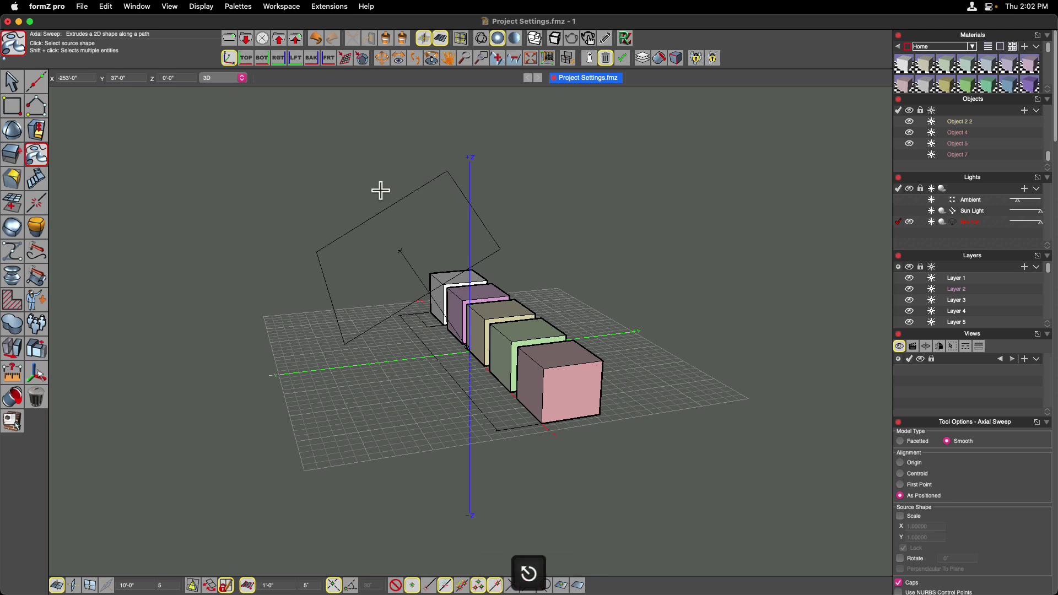
pyautogui.click(15, 7)
pyautogui.click(42, 41)
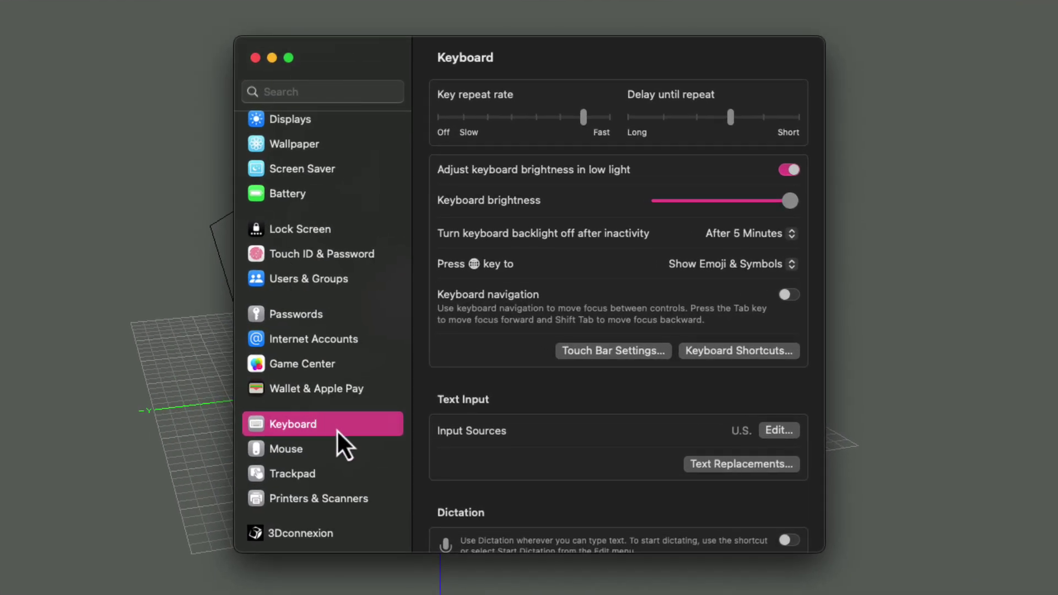
pyautogui.click(726, 356)
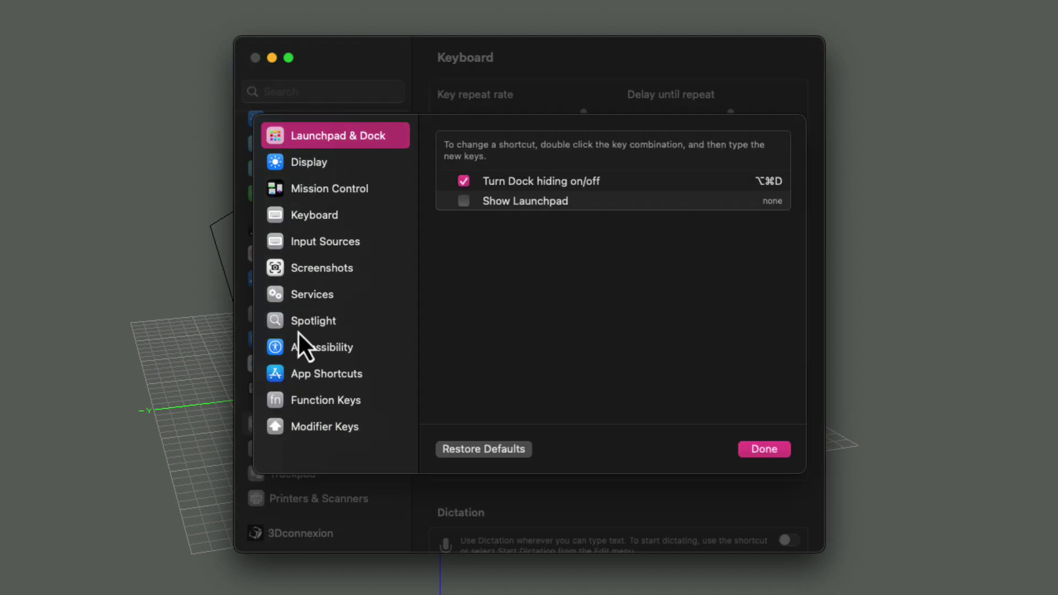
pyautogui.click(312, 324)
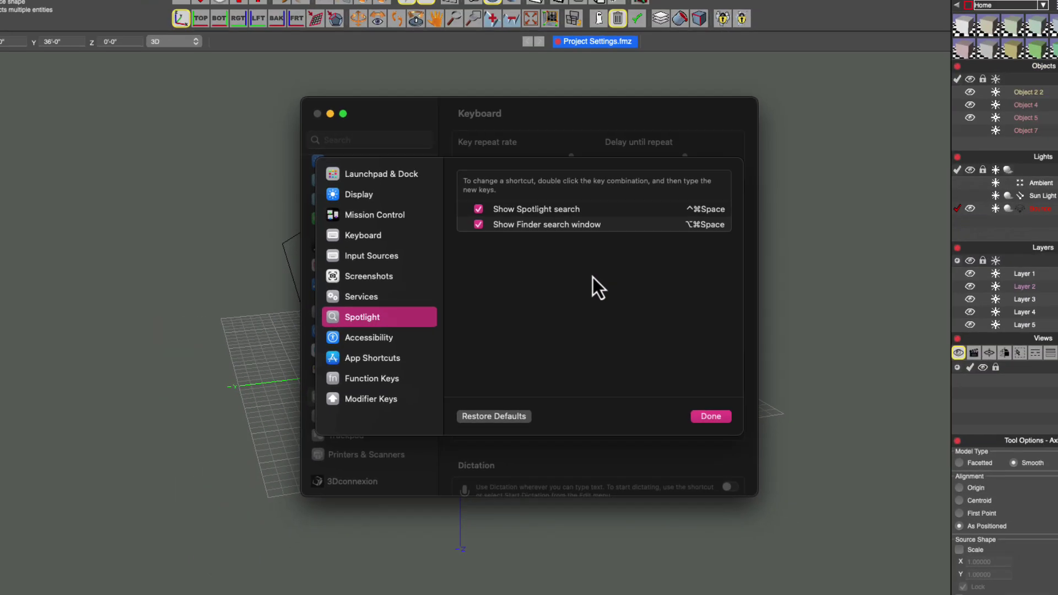
pyautogui.press('super+q')
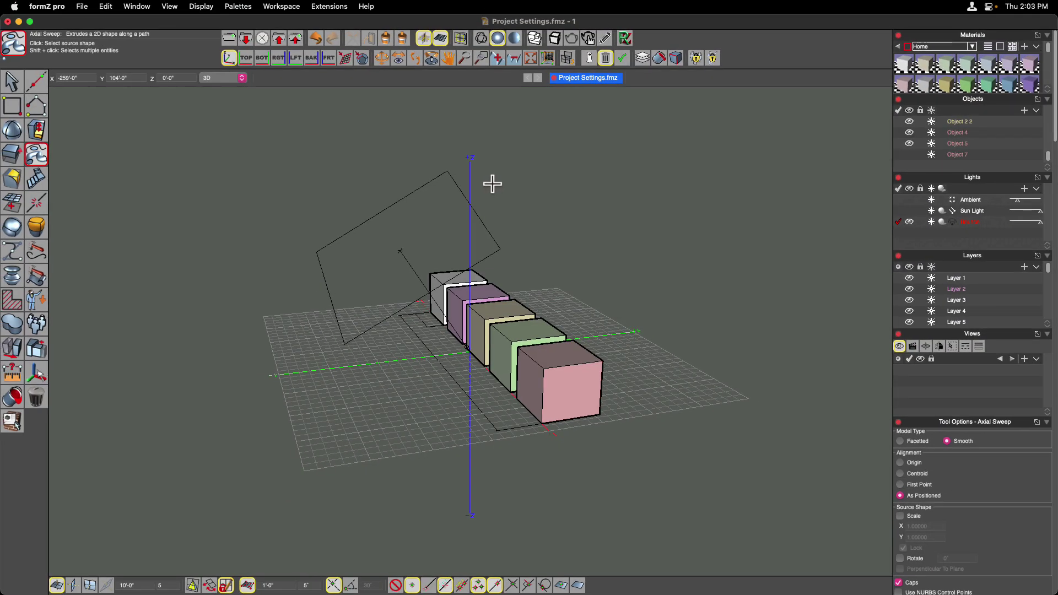
# Step: Filter the heads-up tool palette by 'pip' to list Pipe Curve and the sweep tools
pyautogui.press('space')
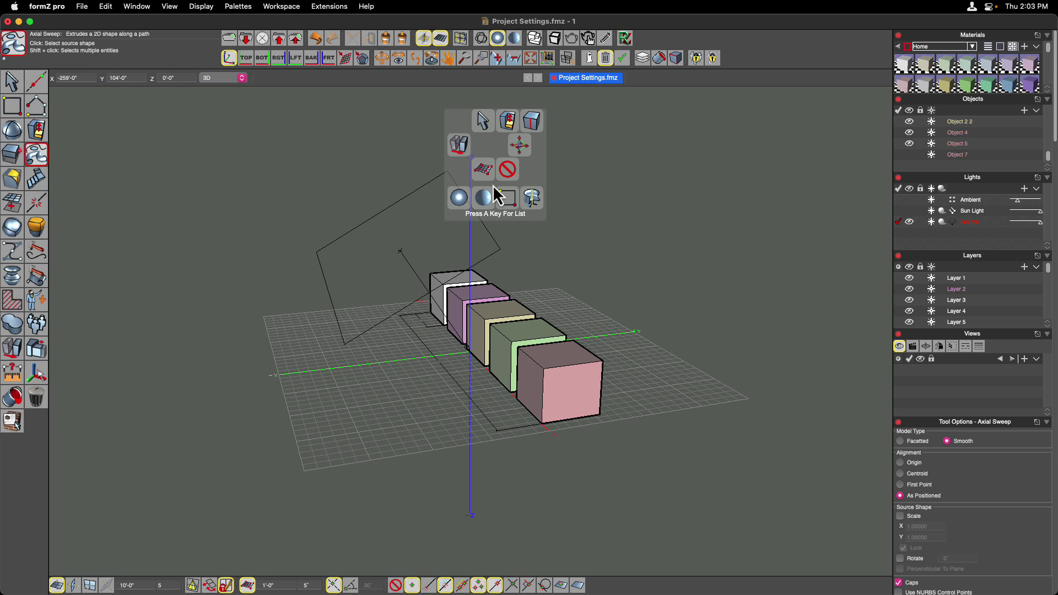
pyautogui.write('pip')
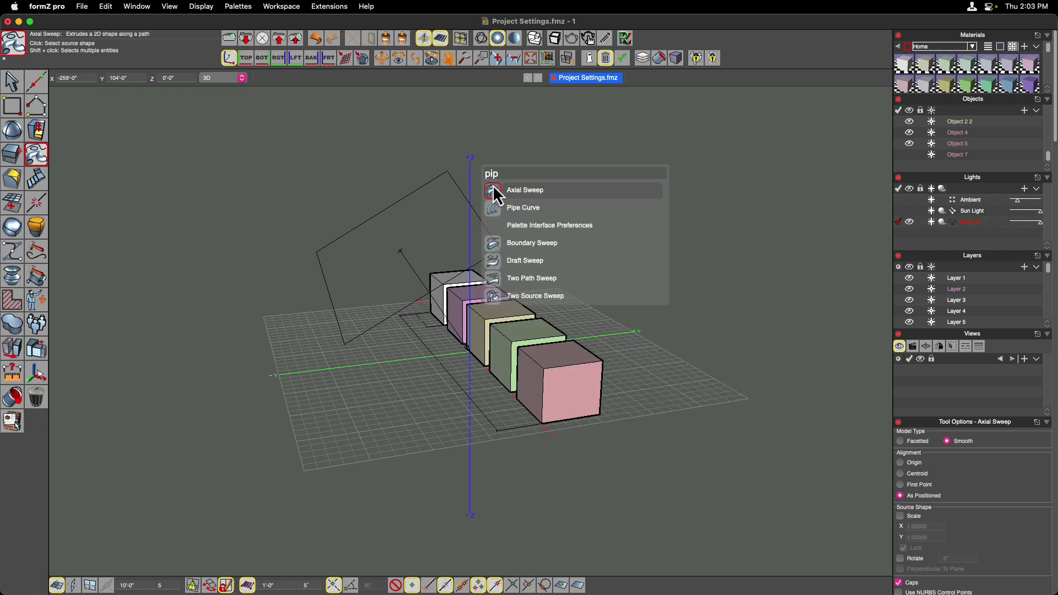